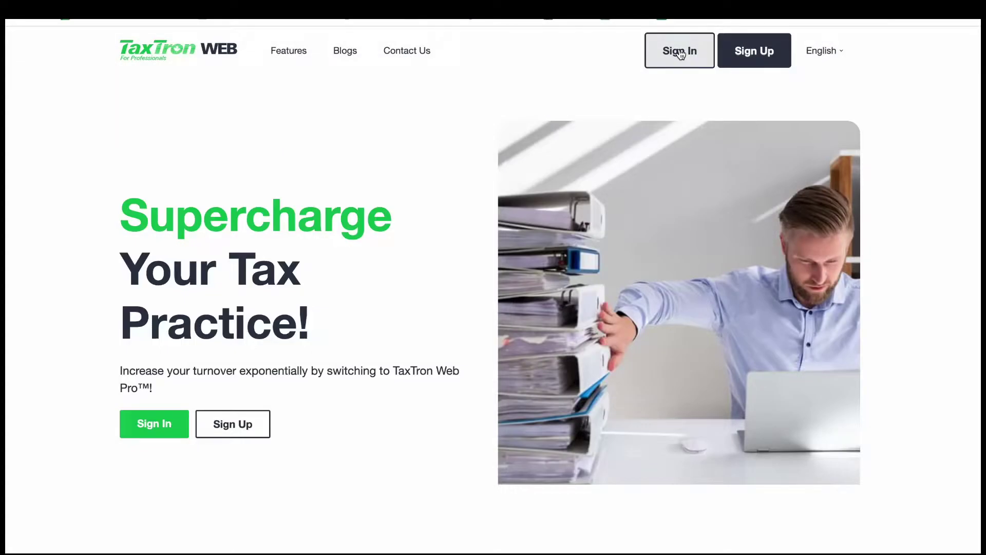
# Step: Sign in, find the client under T1 Clients and open their Uber/lyft 2023 return
pyautogui.click(678, 49)
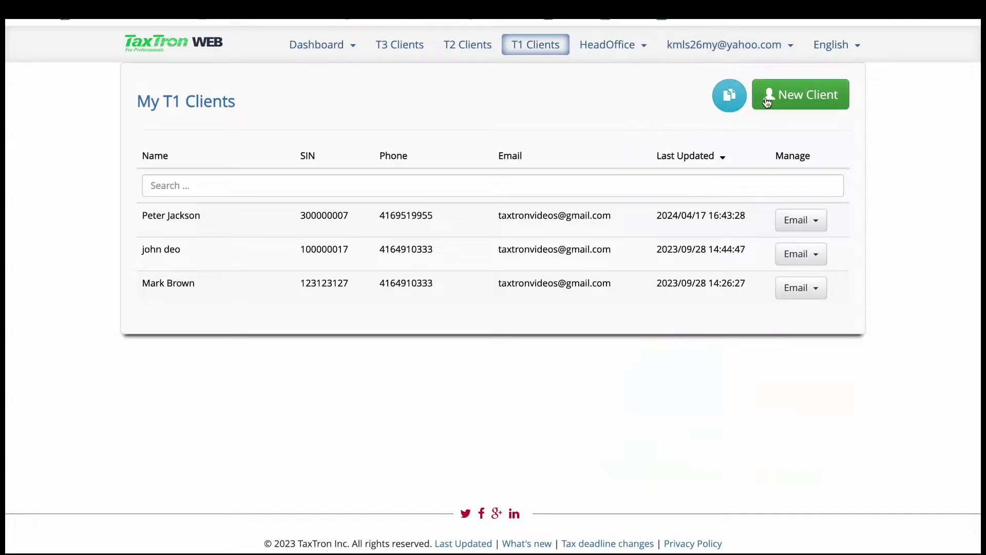
pyautogui.click(591, 218)
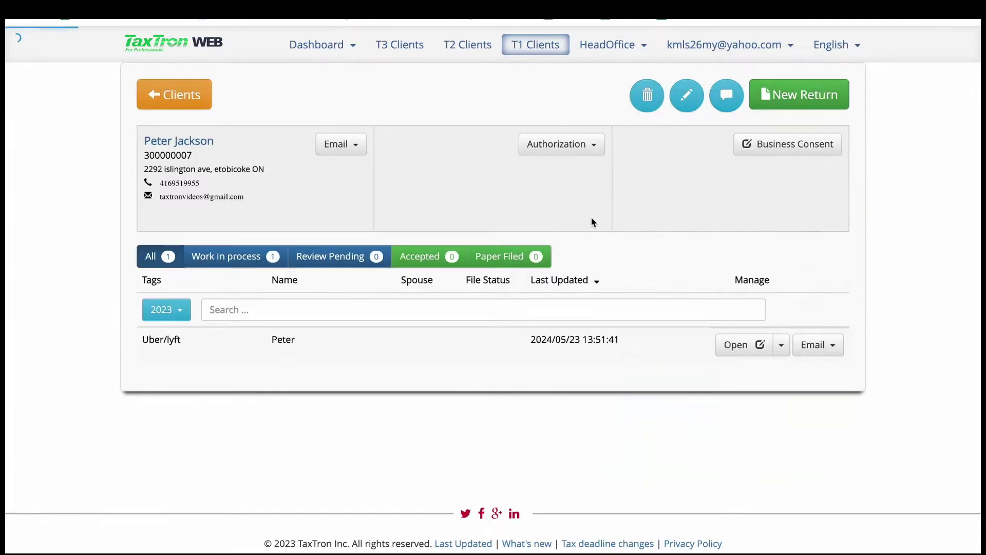
pyautogui.click(729, 343)
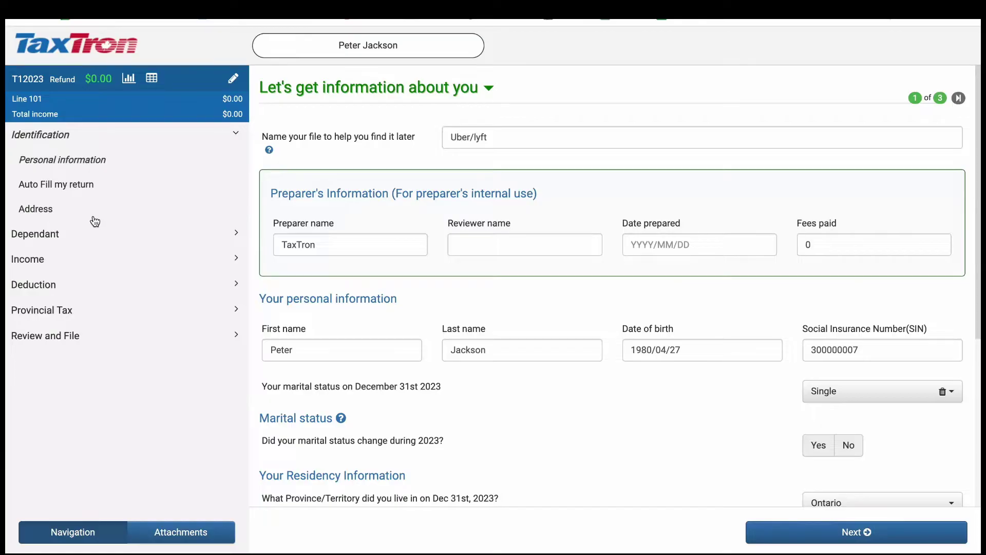
# Step: Answer Yes to self-employment income in the 2023 income situation questions
pyautogui.click(41, 260)
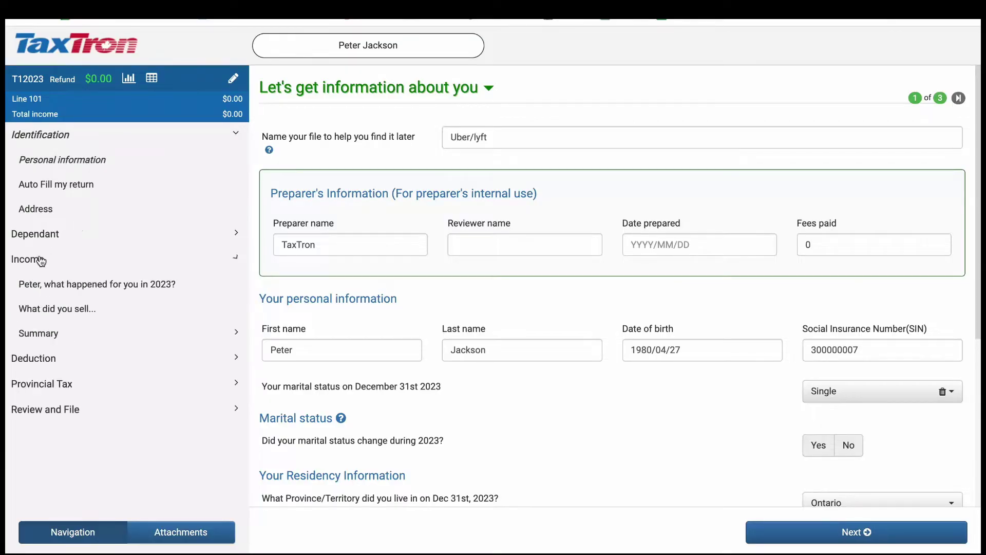
pyautogui.click(86, 285)
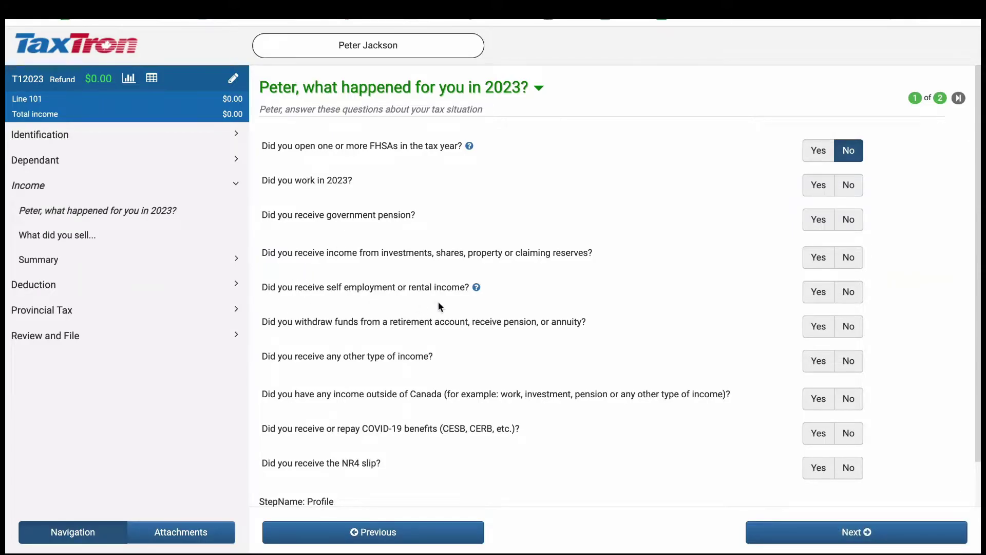
pyautogui.click(805, 295)
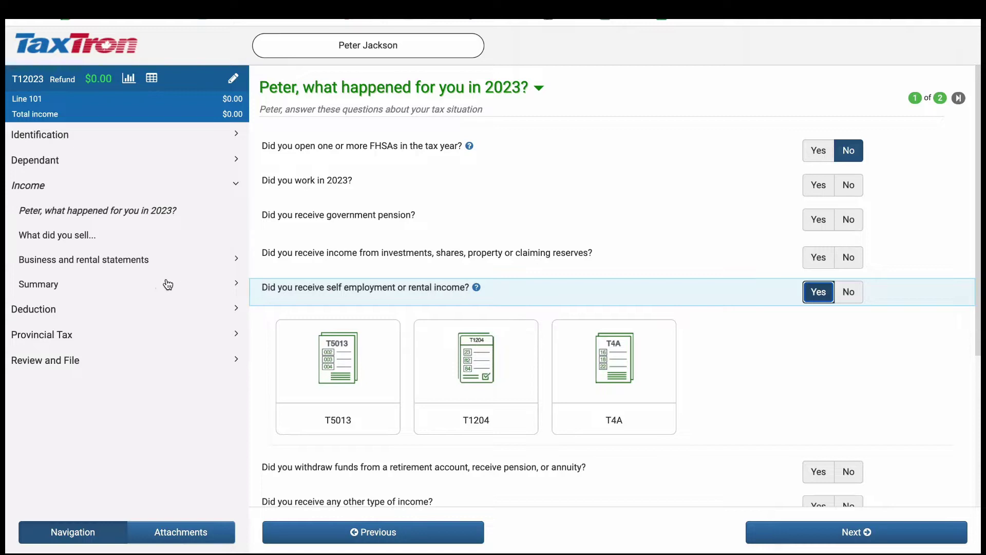
# Step: Select Uber/Lyft income and expenses in the SelfEmployment Profile and continue
pyautogui.click(144, 264)
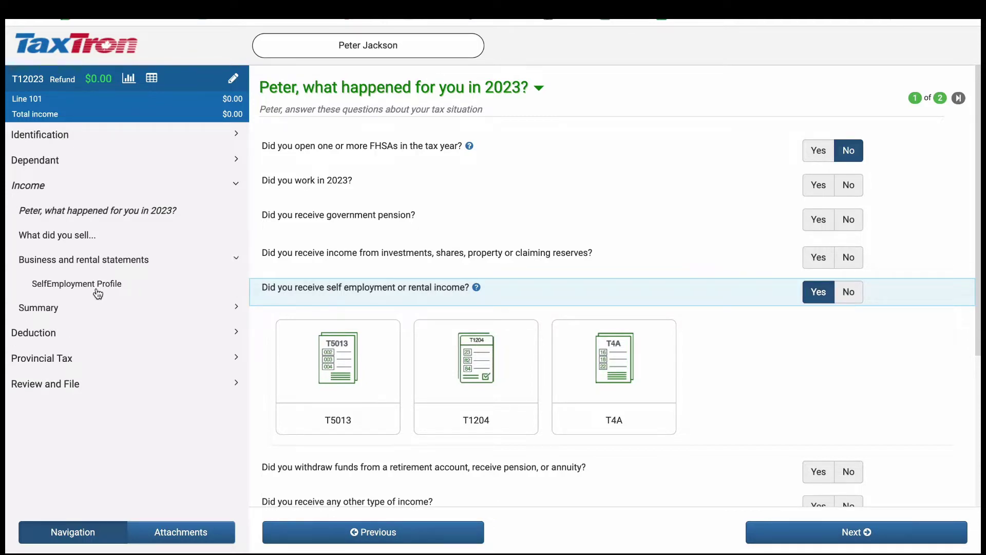
pyautogui.click(98, 286)
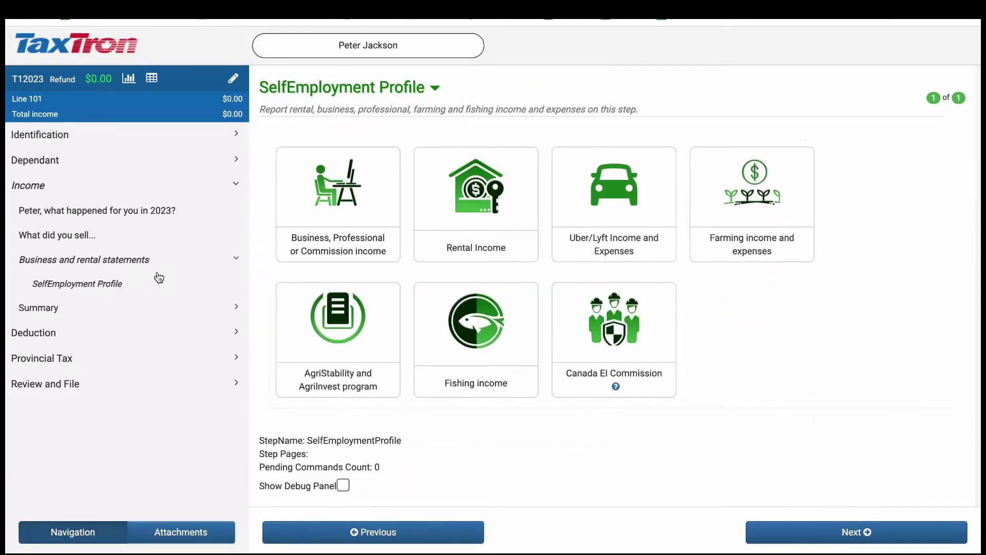
pyautogui.click(615, 251)
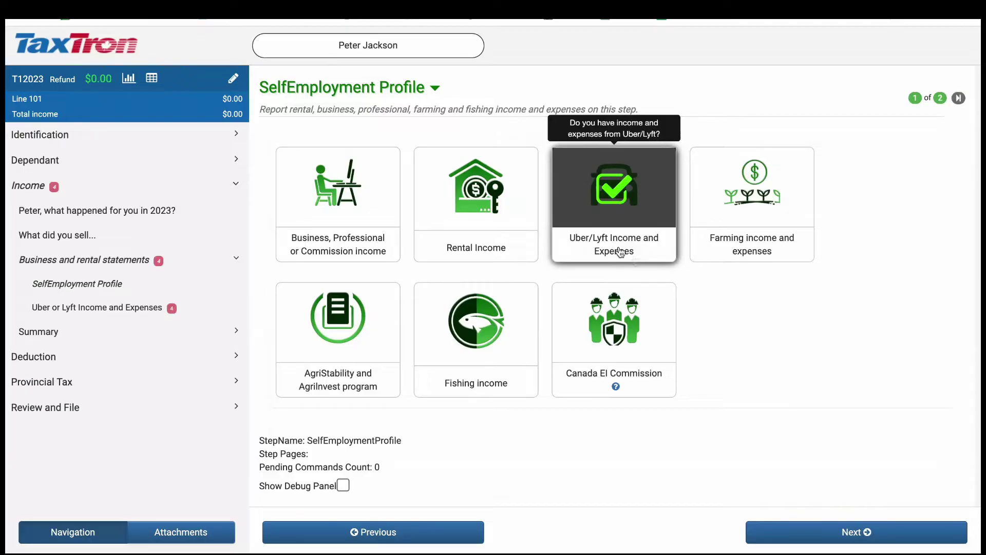
pyautogui.click(808, 531)
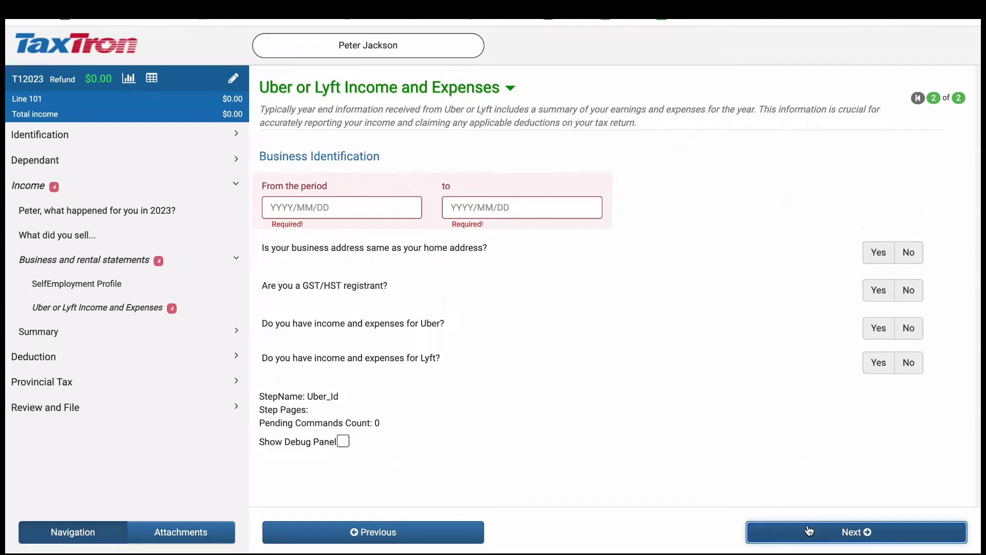
# Step: Pick 2023/01/01 as the period start and 2023/12/31 as the period end
pyautogui.click(274, 209)
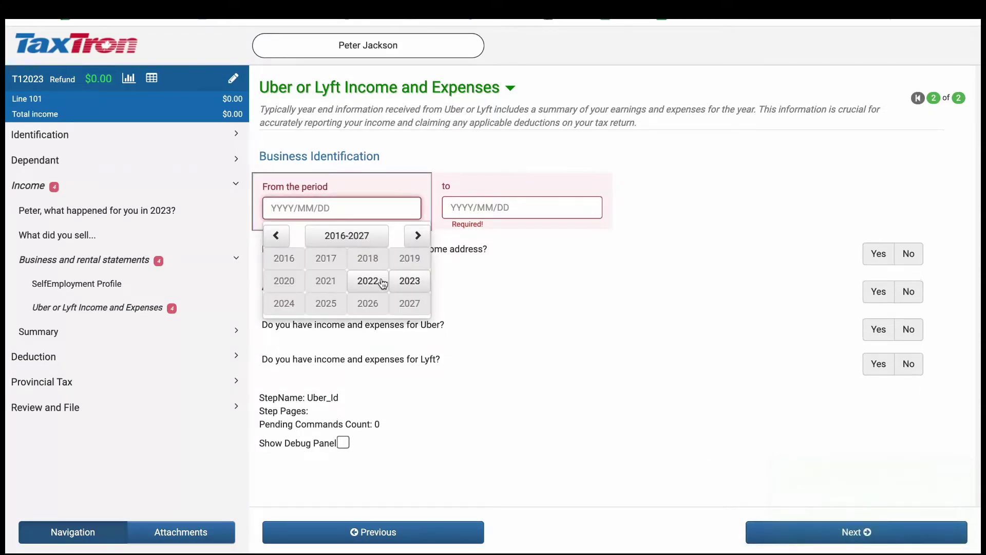
pyautogui.click(408, 282)
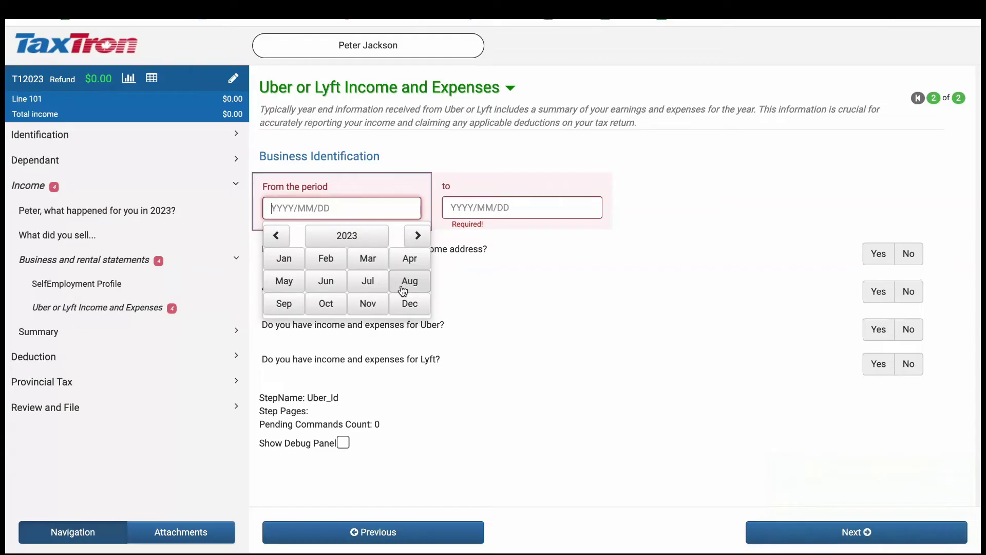
pyautogui.click(281, 257)
pyautogui.click(277, 272)
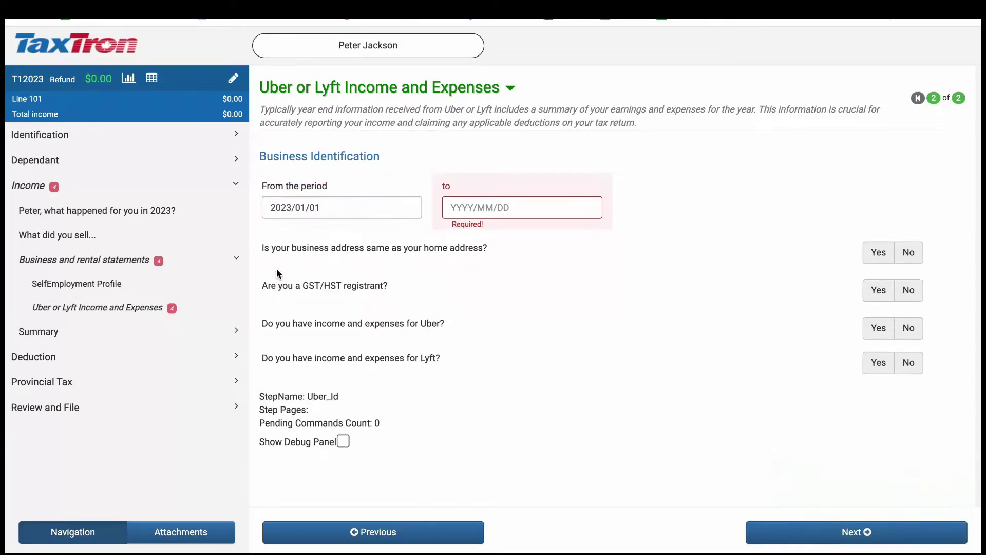
pyautogui.click(466, 218)
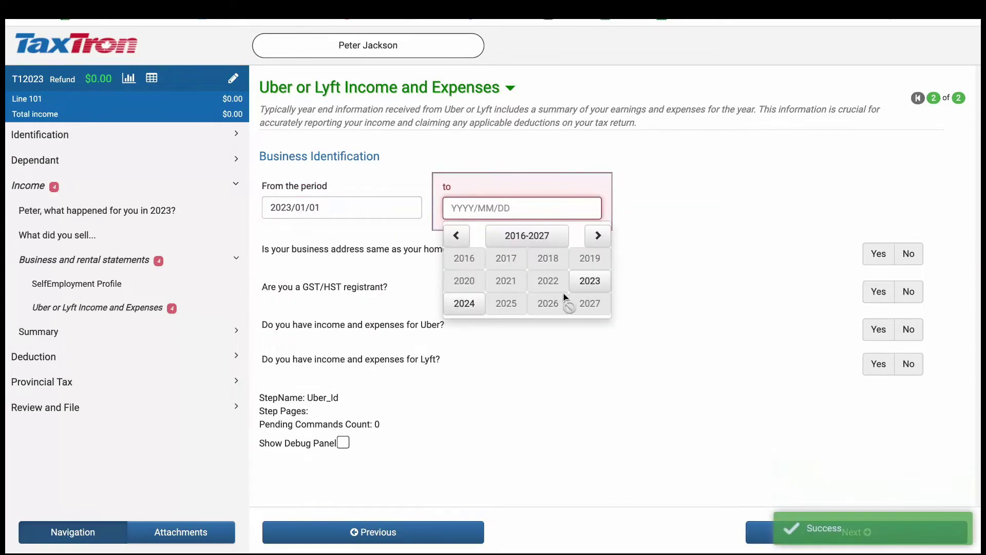
pyautogui.click(589, 282)
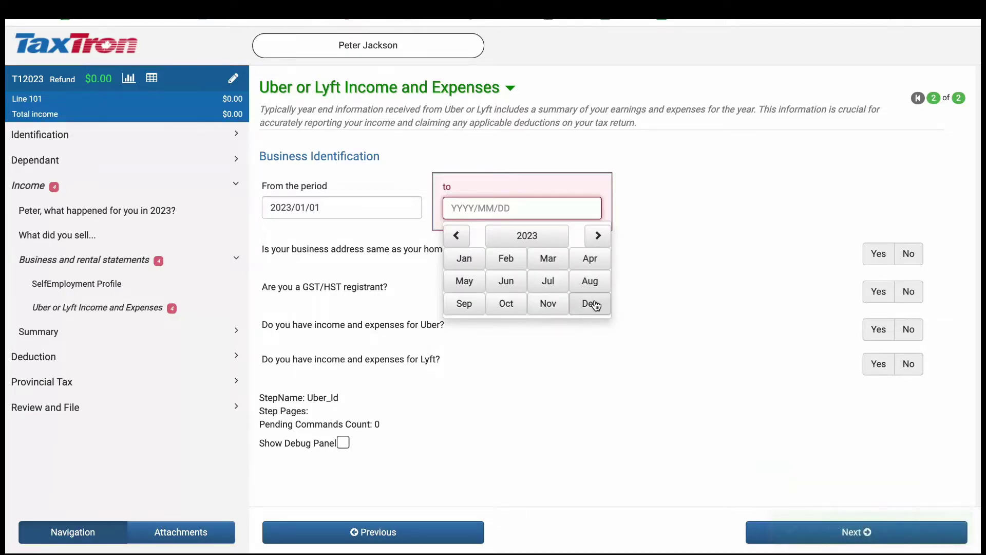
pyautogui.click(590, 303)
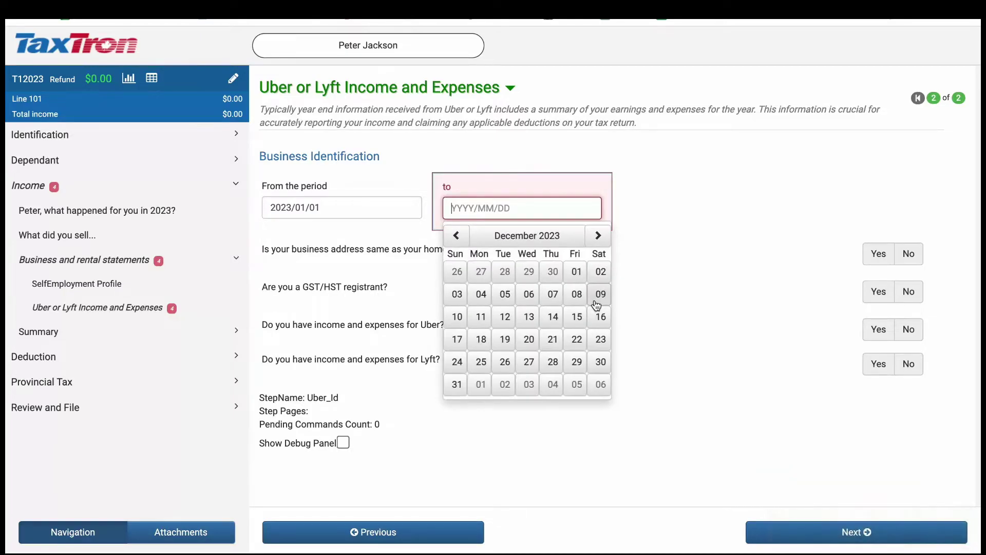
pyautogui.click(461, 382)
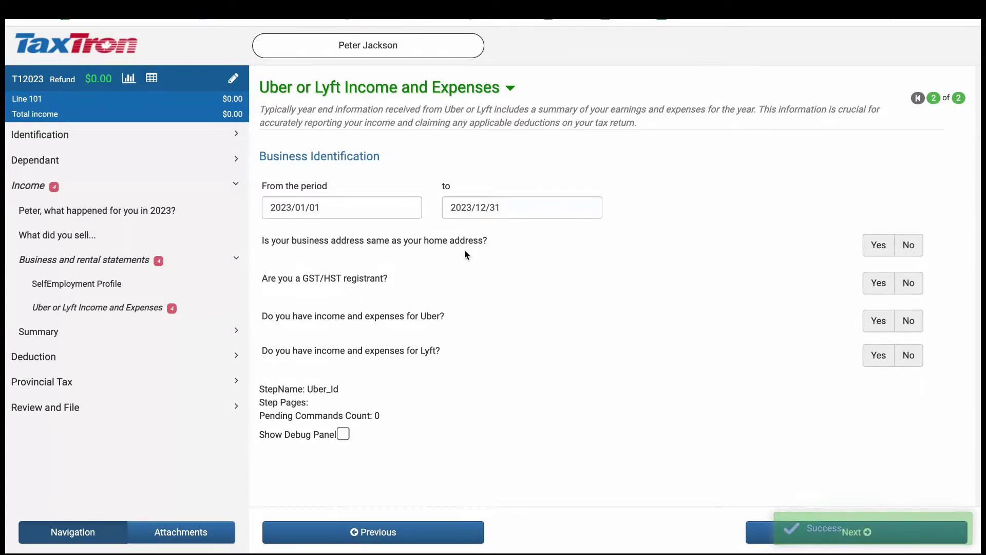
# Step: Answer Yes to same address, GST/HST registrant (with registration number) and Uber income
pyautogui.click(872, 248)
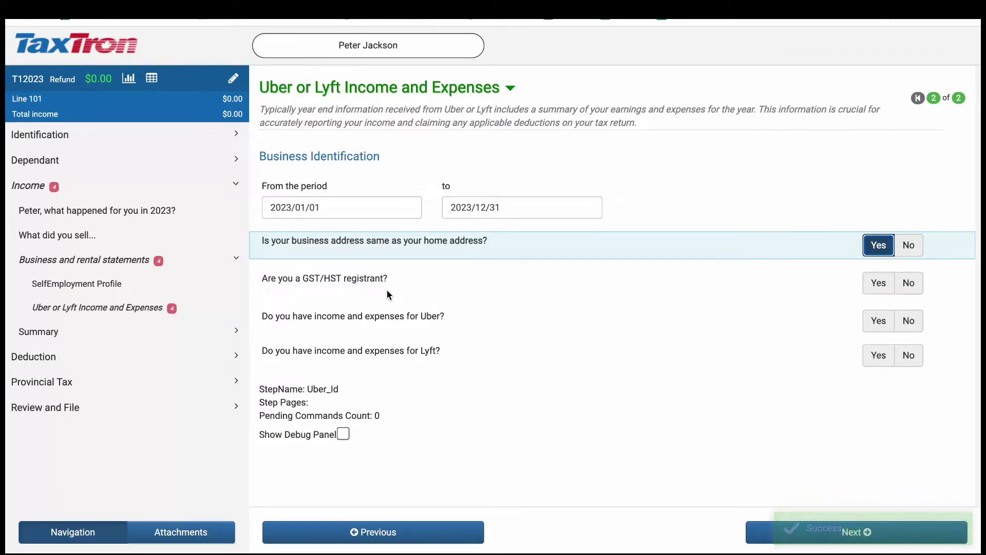
pyautogui.click(887, 286)
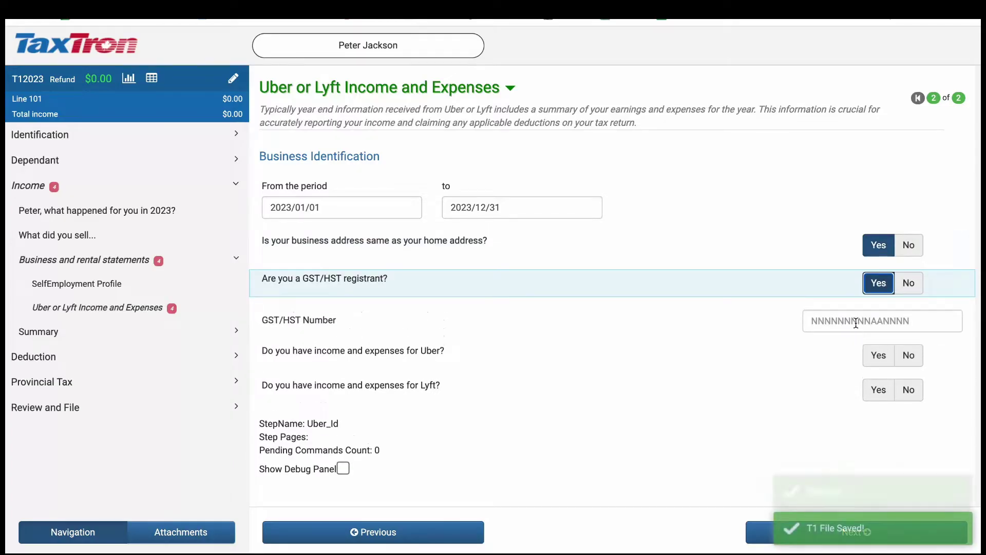
pyautogui.click(857, 323)
pyautogui.write('1231')
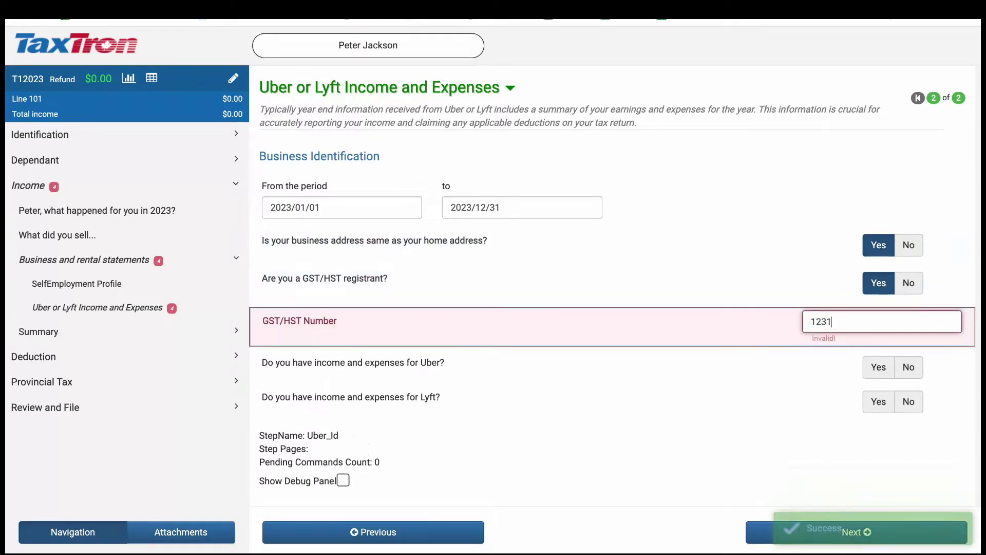
pyautogui.write('23127RT0001')
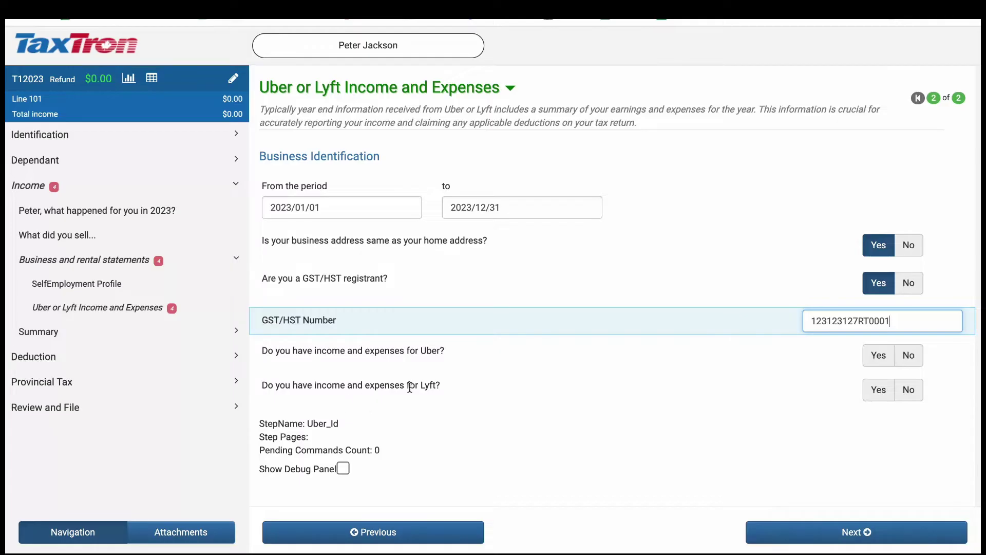
pyautogui.click(879, 363)
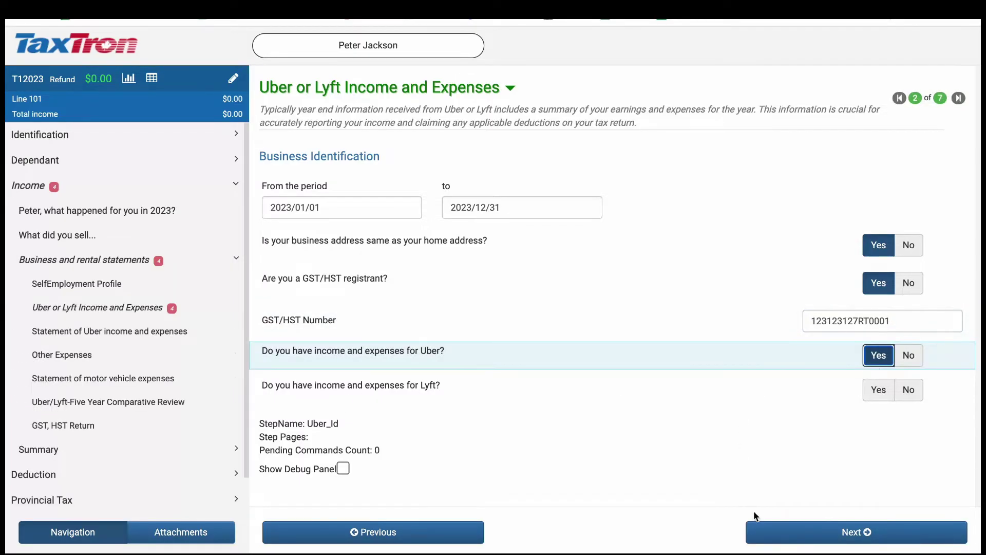
# Step: Enter the Uber Tax Summary fares and fees, totalling 12,834.31 income and 763.38 deductions
pyautogui.click(769, 534)
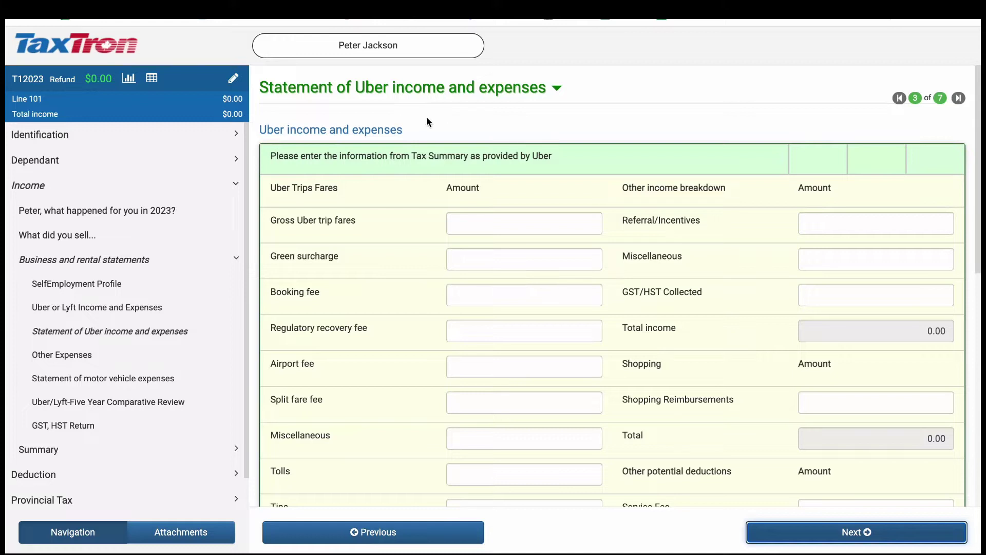
pyautogui.click(513, 226)
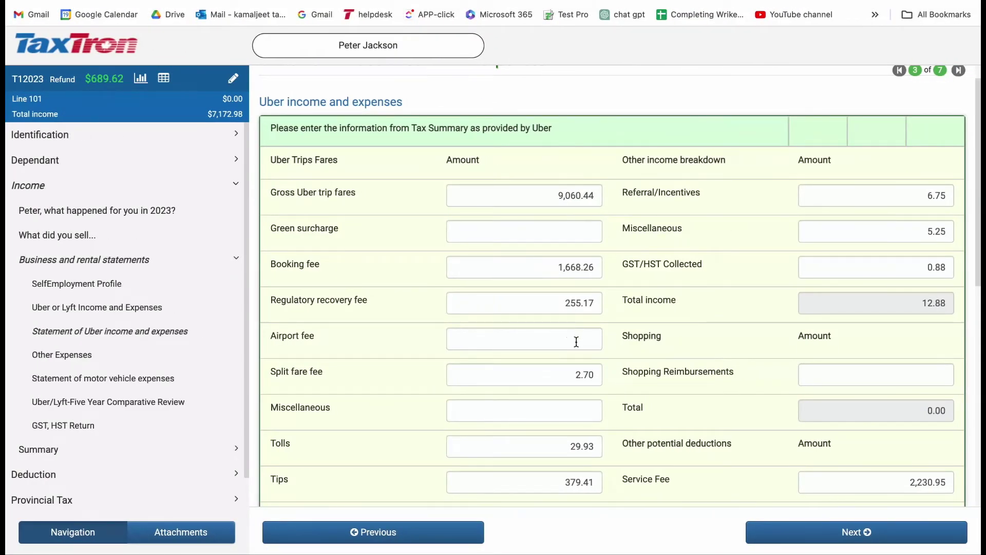
pyautogui.scroll(-4, 577, 341)
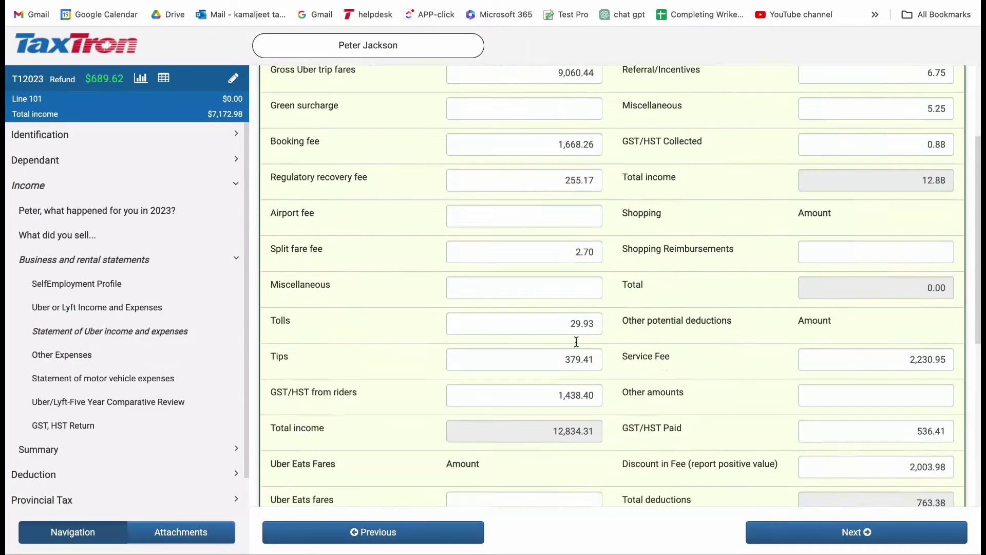
pyautogui.scroll(5, 575, 341)
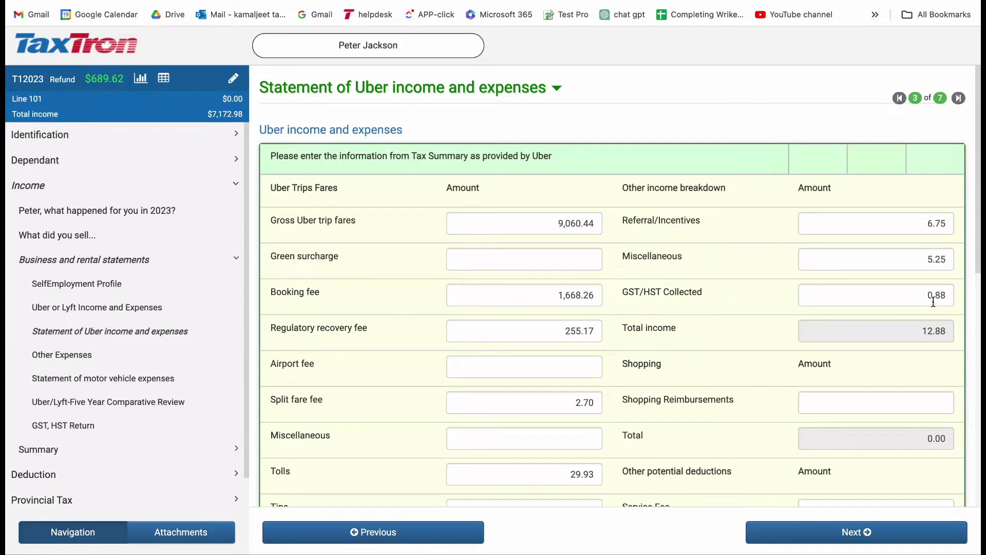
pyautogui.scroll(-3, 666, 364)
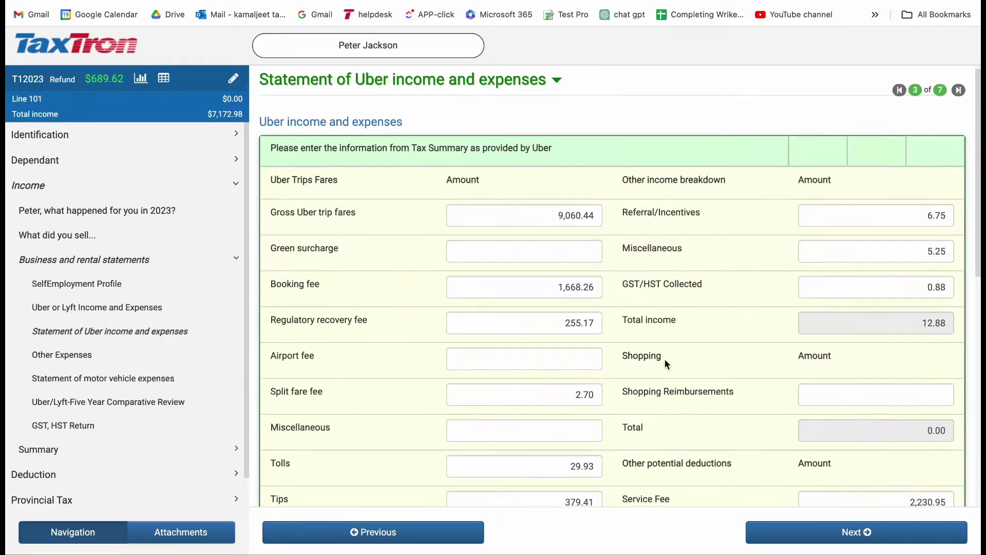
pyautogui.scroll(-2, 665, 364)
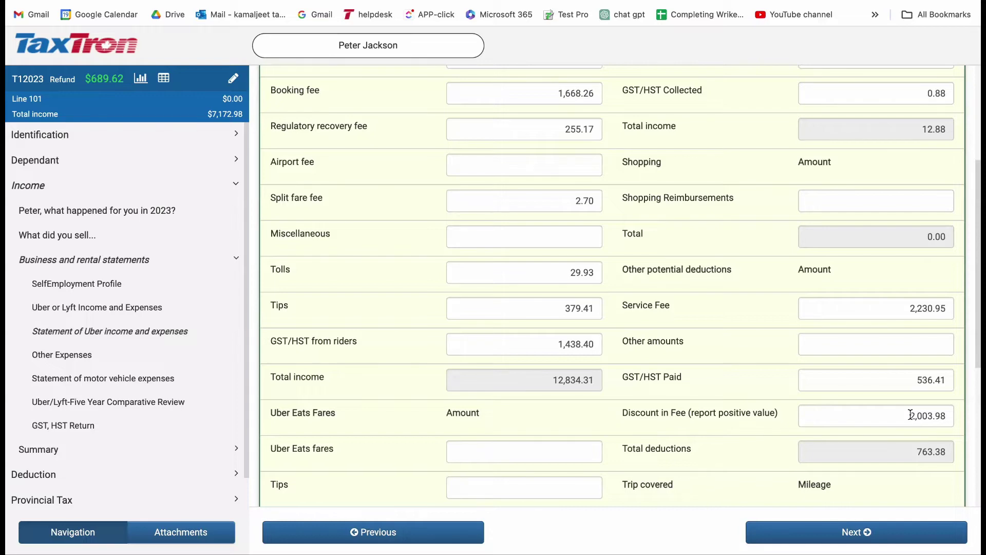
# Step: Enter 6274 as On Trip Mileage and 12137 as On Line Mileage
pyautogui.press('Tab')
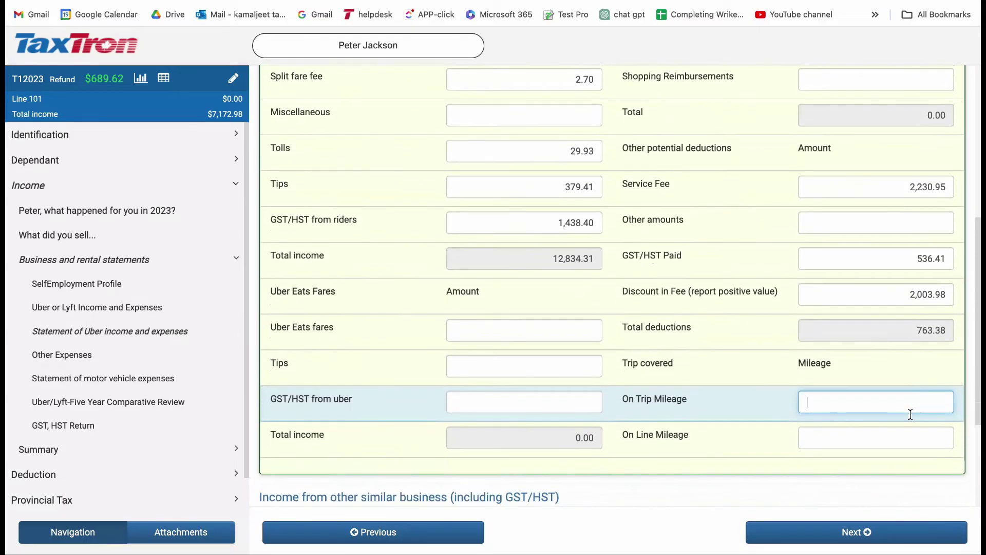
pyautogui.scroll(-1, 910, 414)
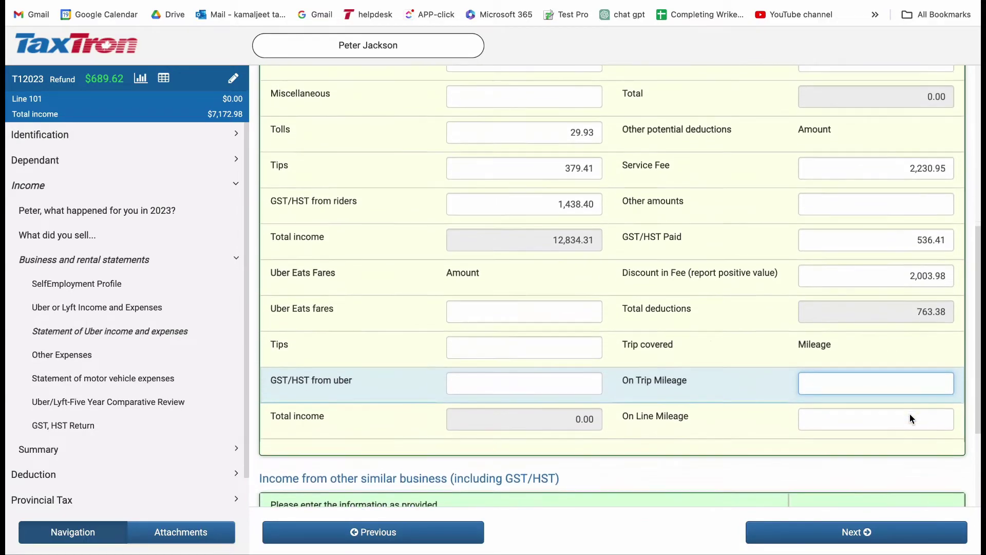
pyautogui.write('6')
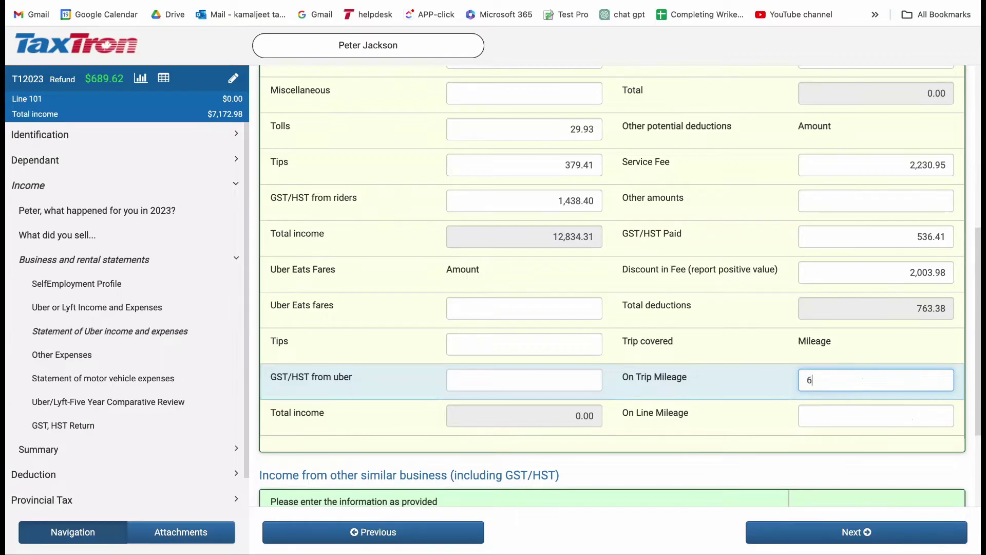
pyautogui.write('2')
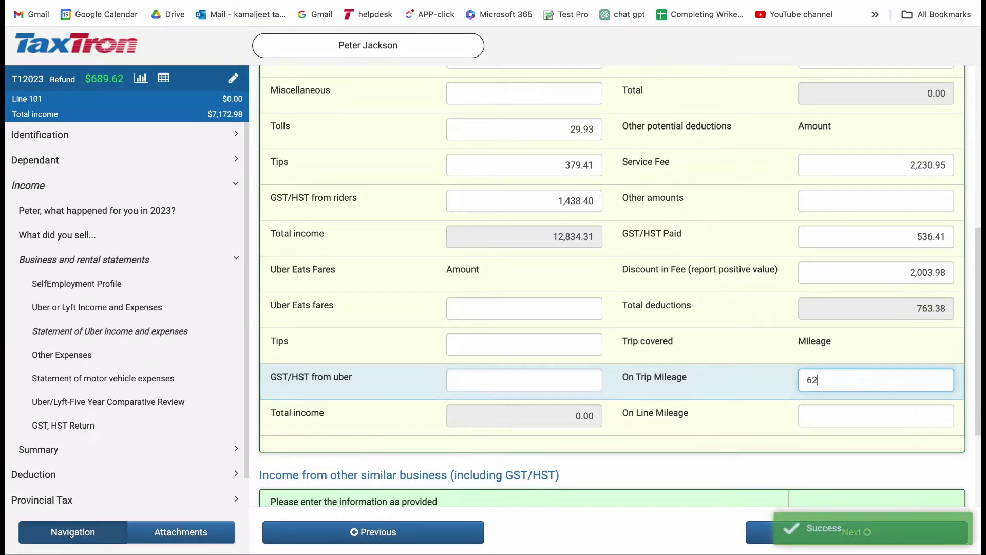
pyautogui.write('74')
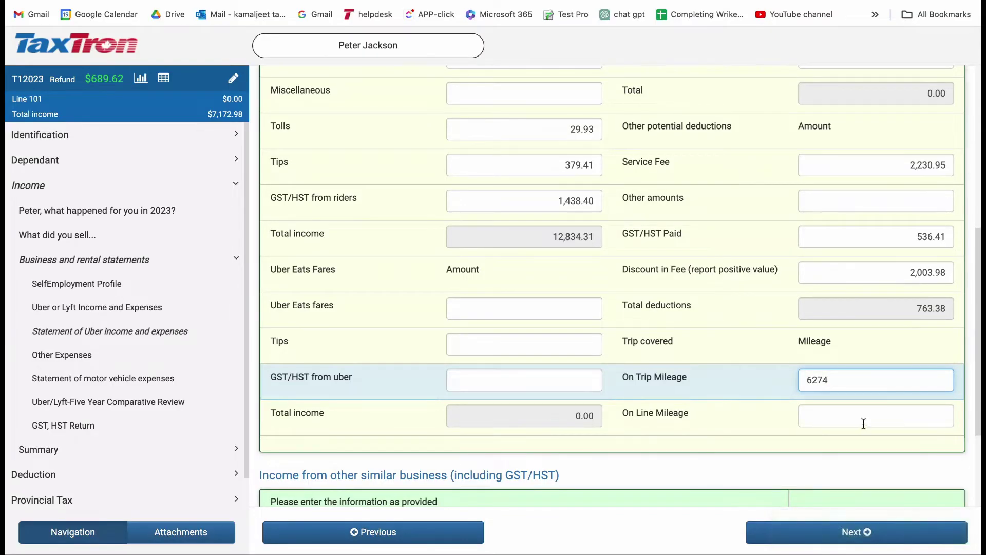
pyautogui.click(863, 419)
pyautogui.write('12')
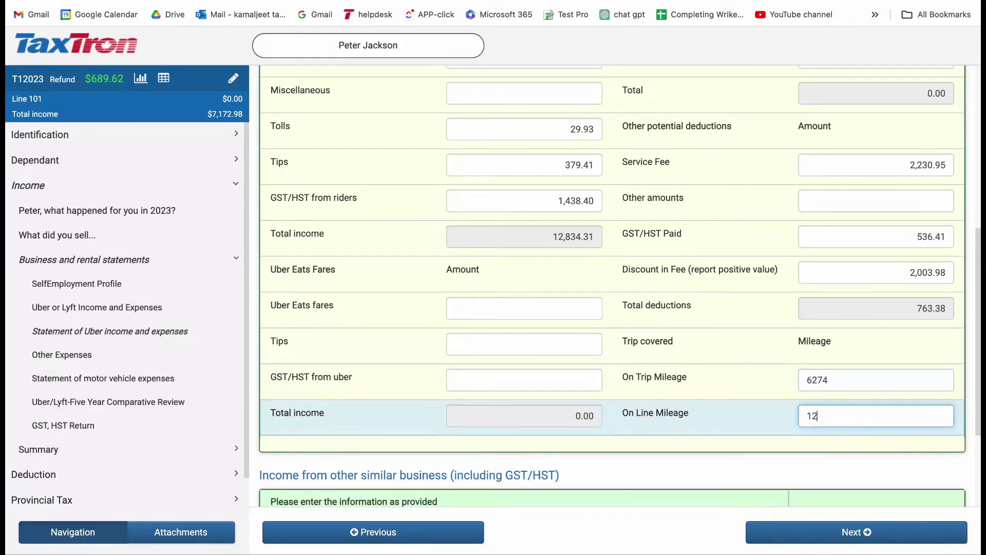
pyautogui.write('137')
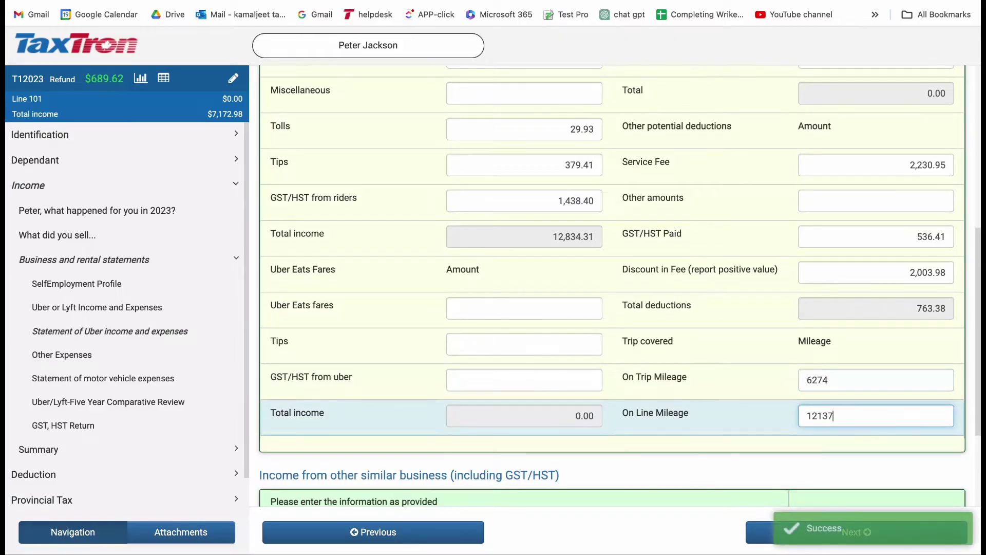
pyautogui.scroll(-3, 616, 303)
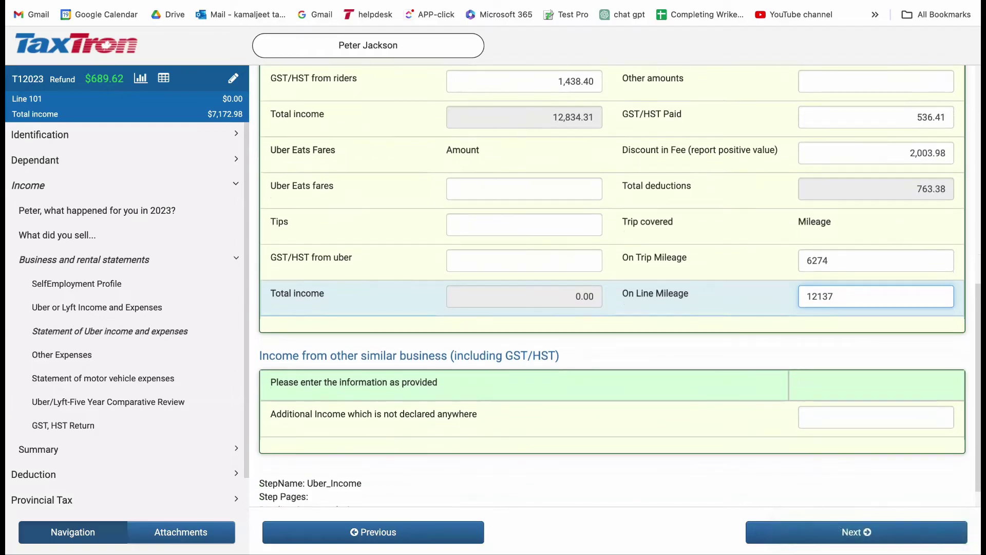
# Step: Enter 809.40 as the gross telephone expense on the Other Expenses page
pyautogui.click(851, 534)
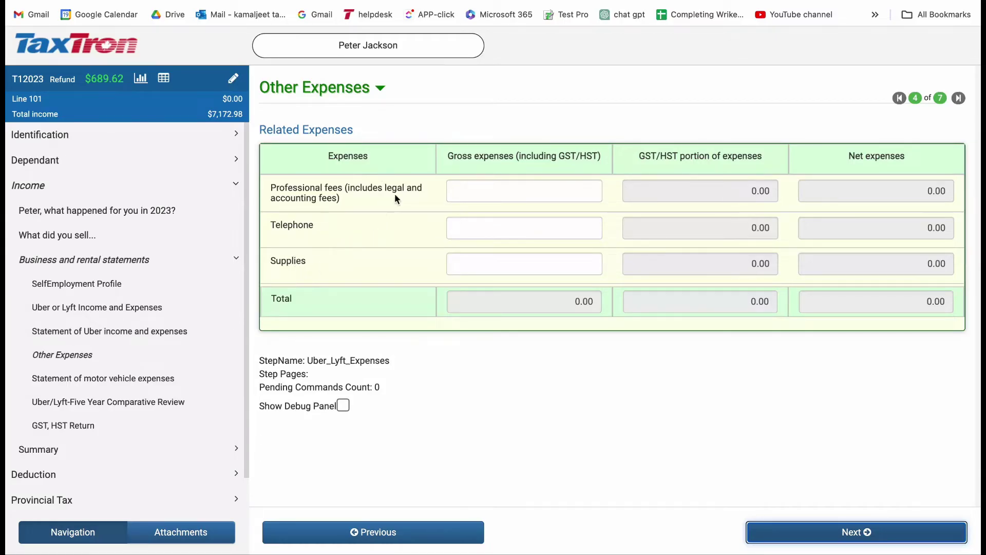
pyautogui.click(501, 235)
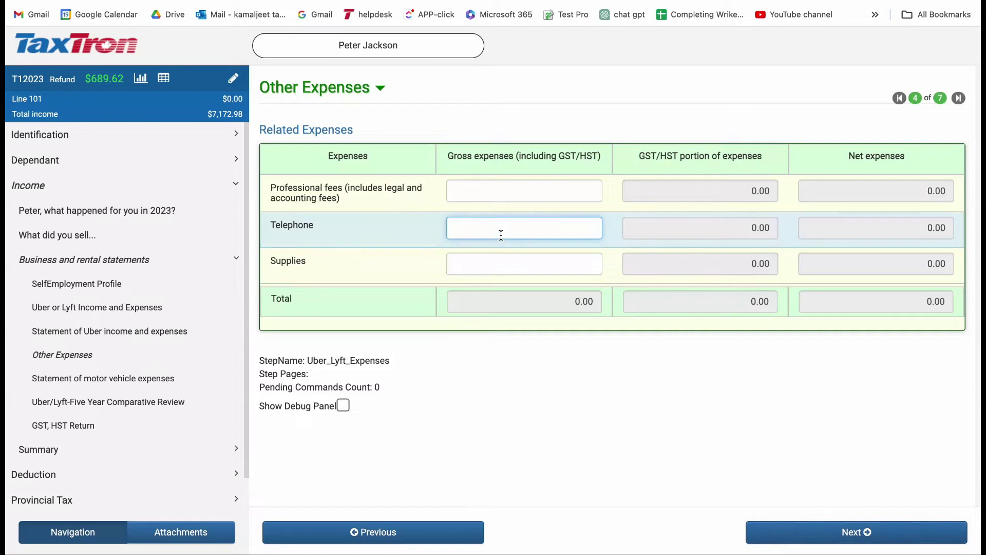
pyautogui.write('809')
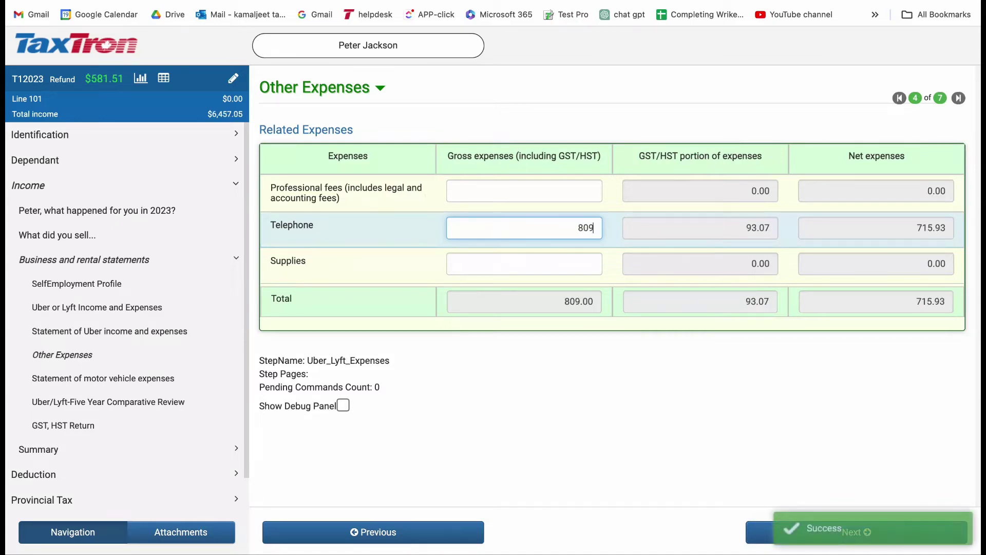
pyautogui.write('.40')
pyautogui.press('Tab')
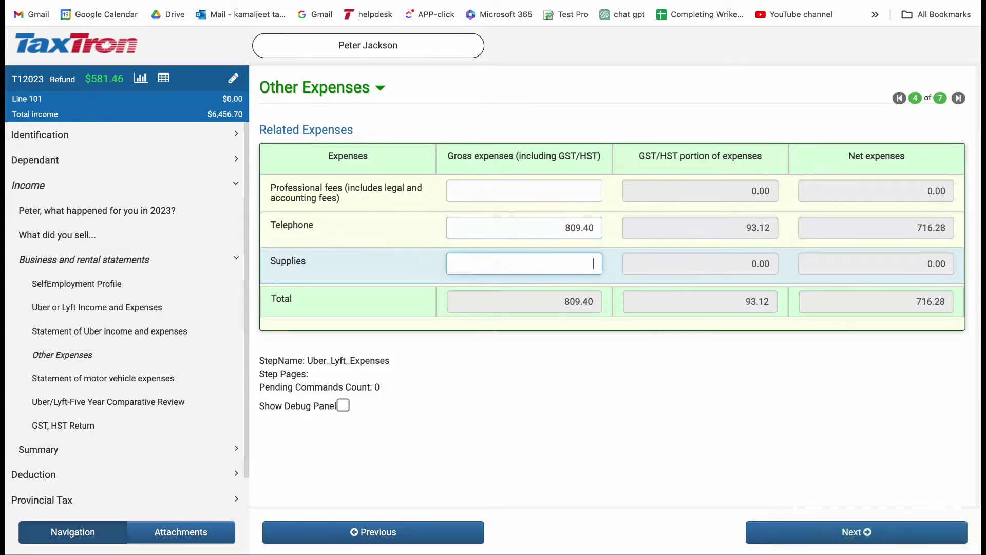
pyautogui.click(797, 533)
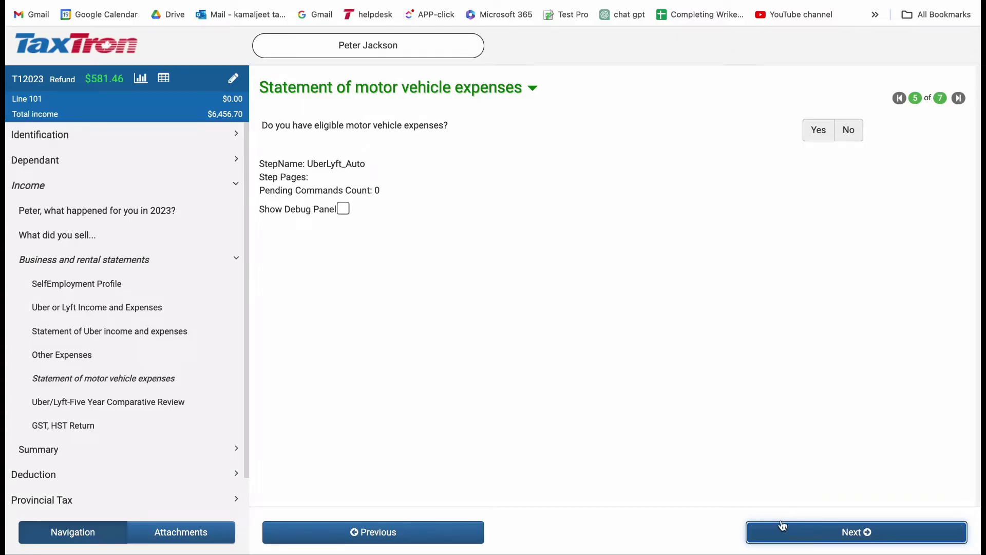
# Step: Confirm vehicle expenses, enter model '201' and a 2022 purchase date on day 30
pyautogui.click(818, 138)
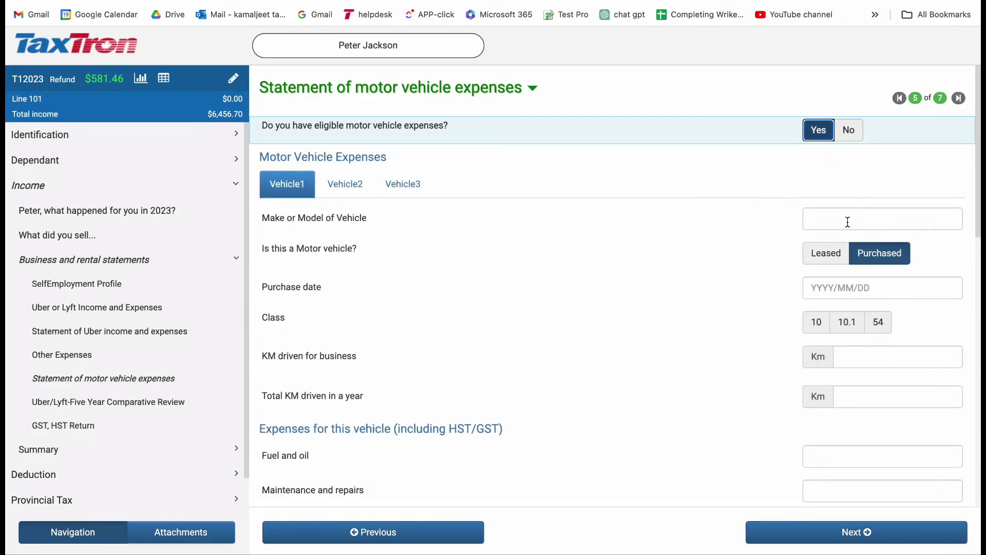
pyautogui.click(853, 224)
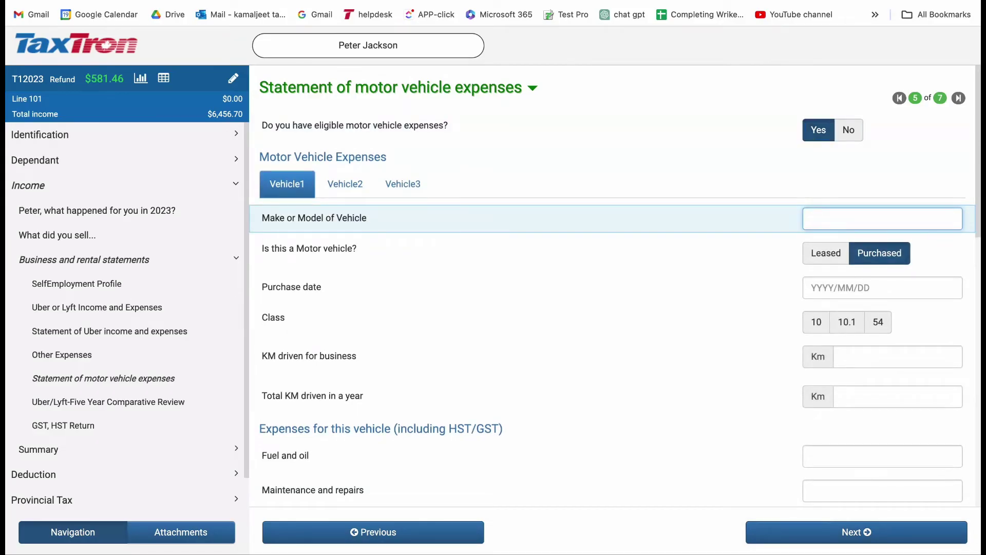
pyautogui.write('2016')
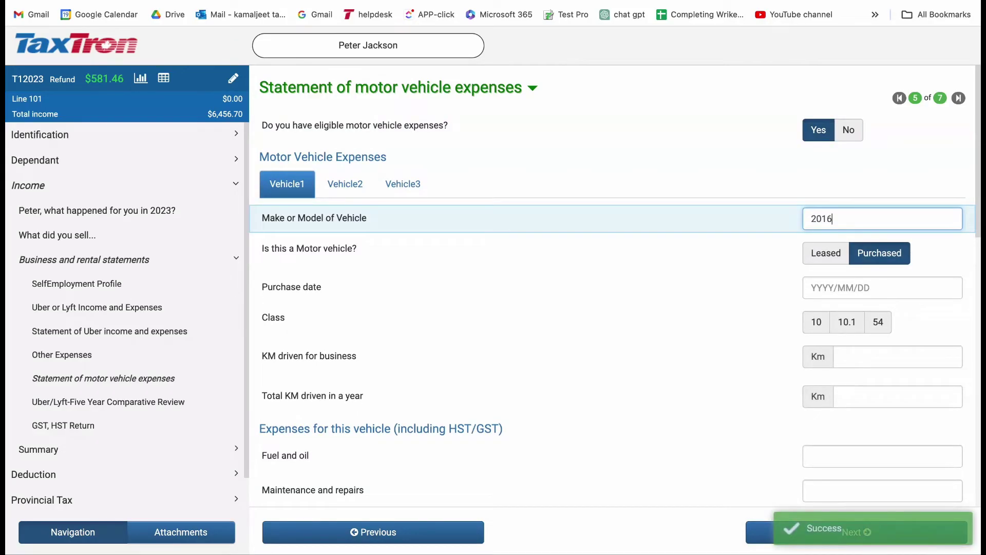
pyautogui.click(816, 288)
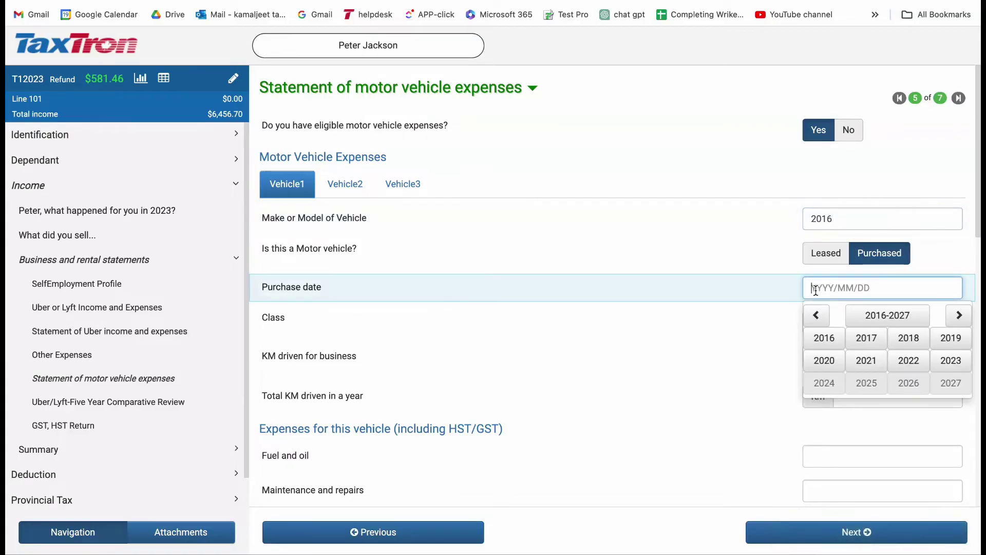
pyautogui.click(909, 362)
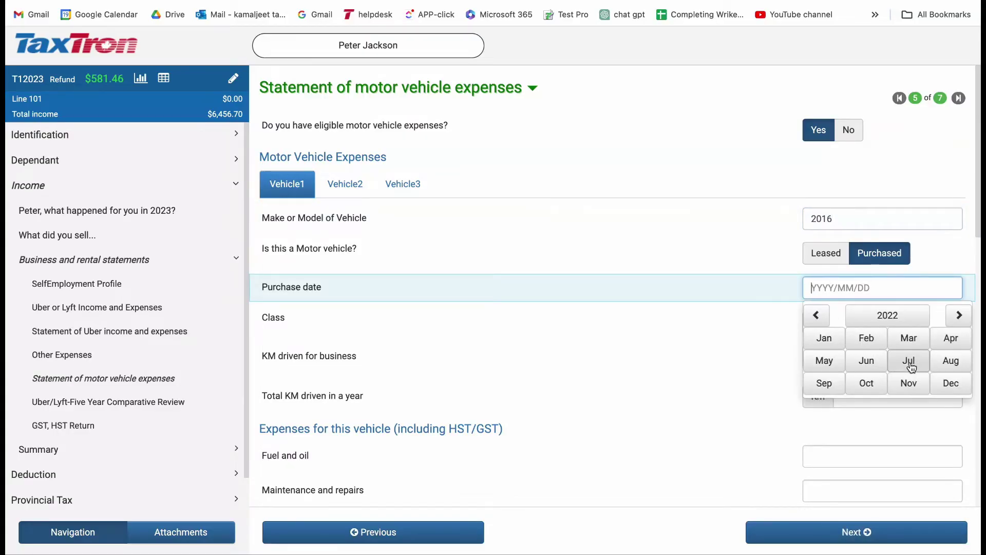
pyautogui.click(909, 362)
pyautogui.click(912, 351)
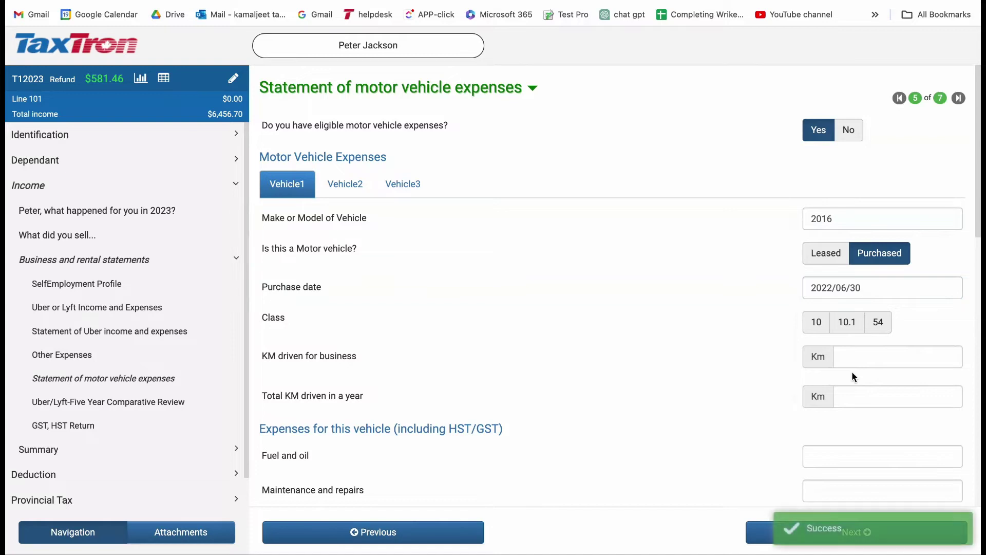
# Step: Record 50 business kilometres out of 100 total kilometres driven
pyautogui.scroll(-2, 852, 371)
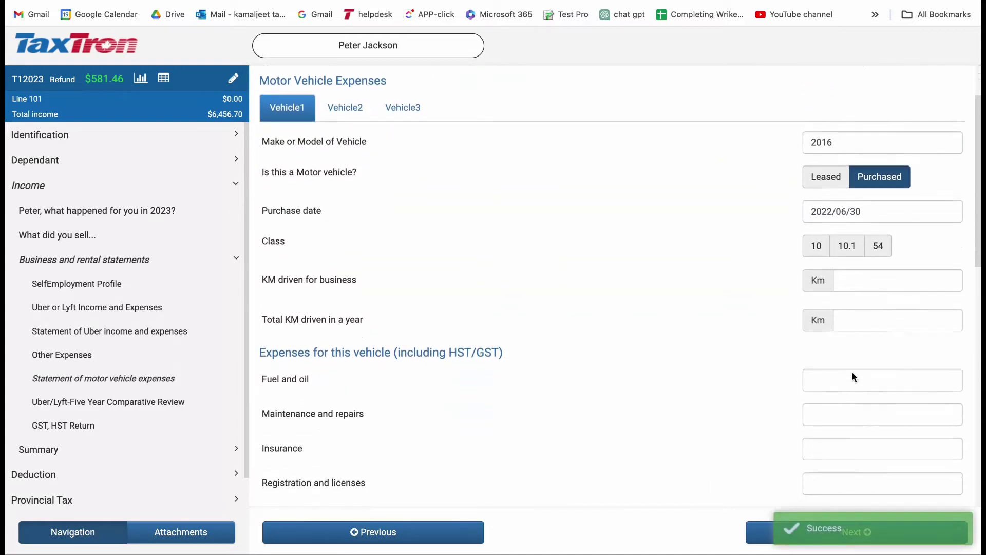
pyautogui.click(881, 270)
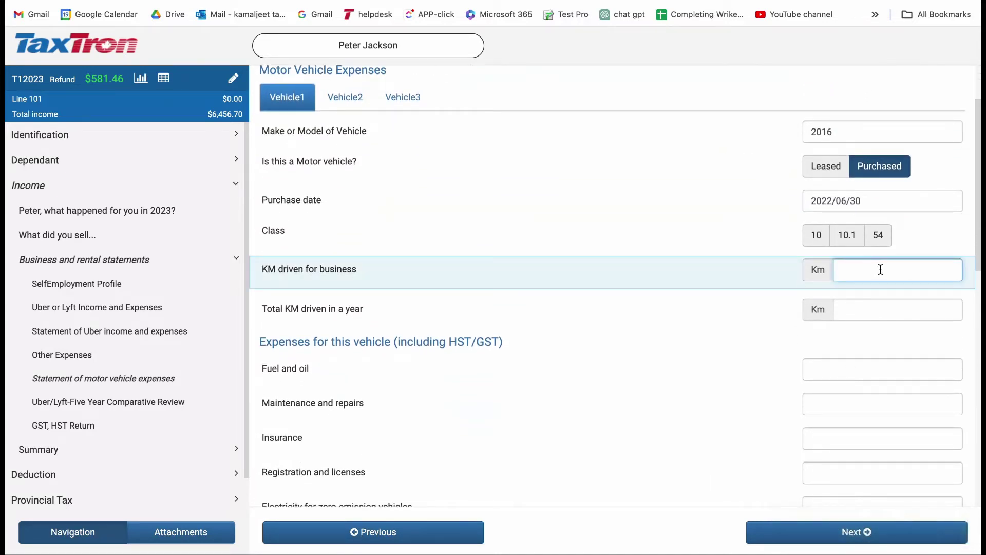
pyautogui.write('50')
pyautogui.click(880, 308)
pyautogui.write('10')
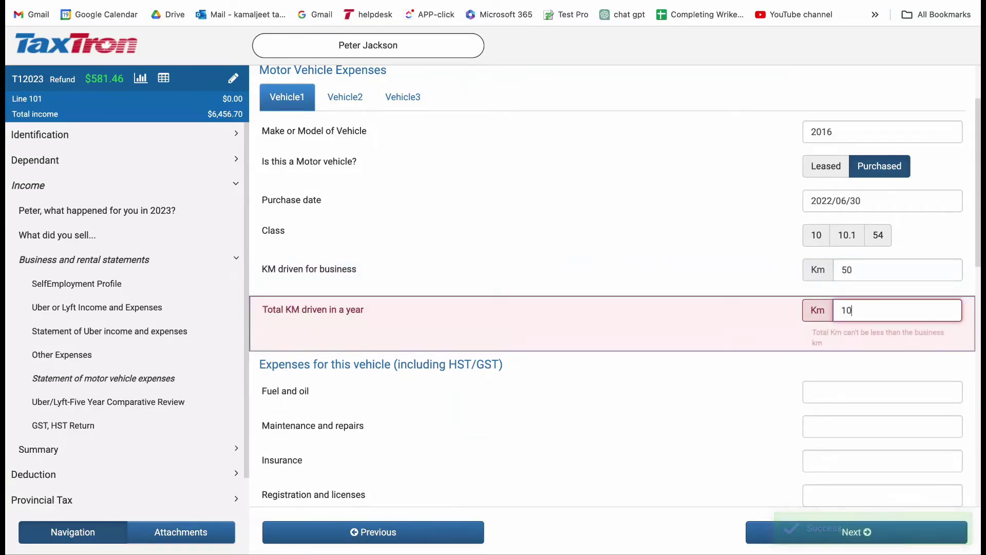
pyautogui.write('0')
# Step: Enter fuel and oil of 1256.63 and insurance of 4138.78, then continue
pyautogui.scroll(-1, 612, 305)
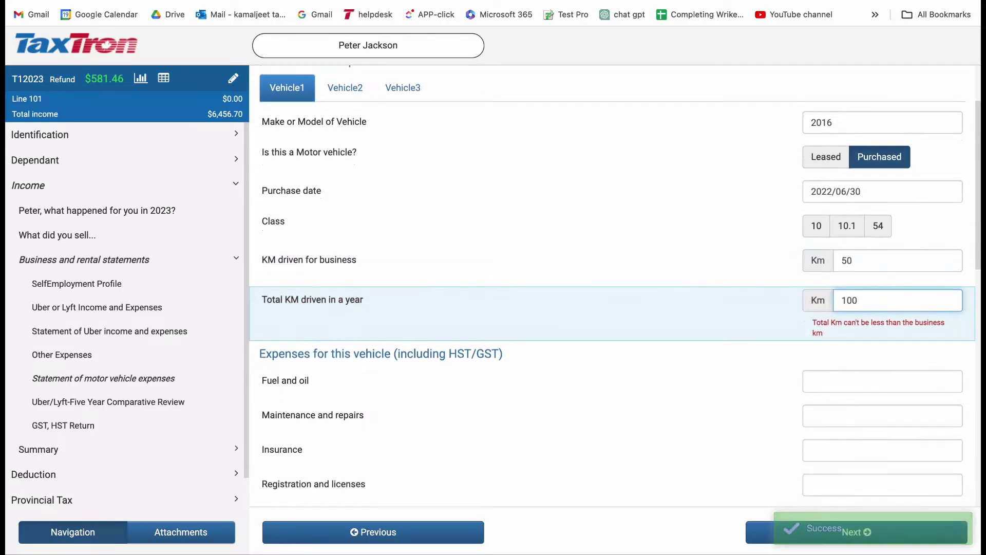
pyautogui.scroll(-2, 612, 305)
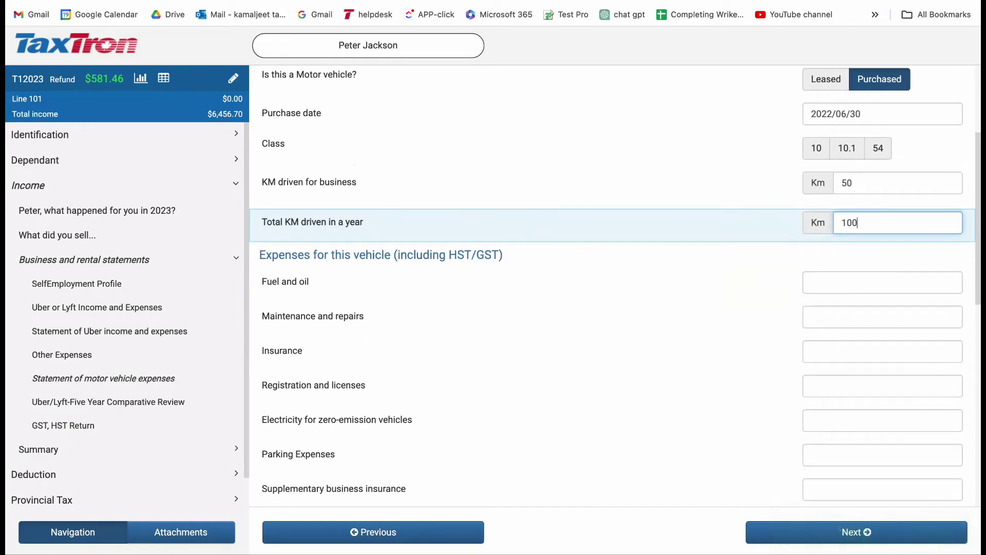
pyautogui.click(899, 281)
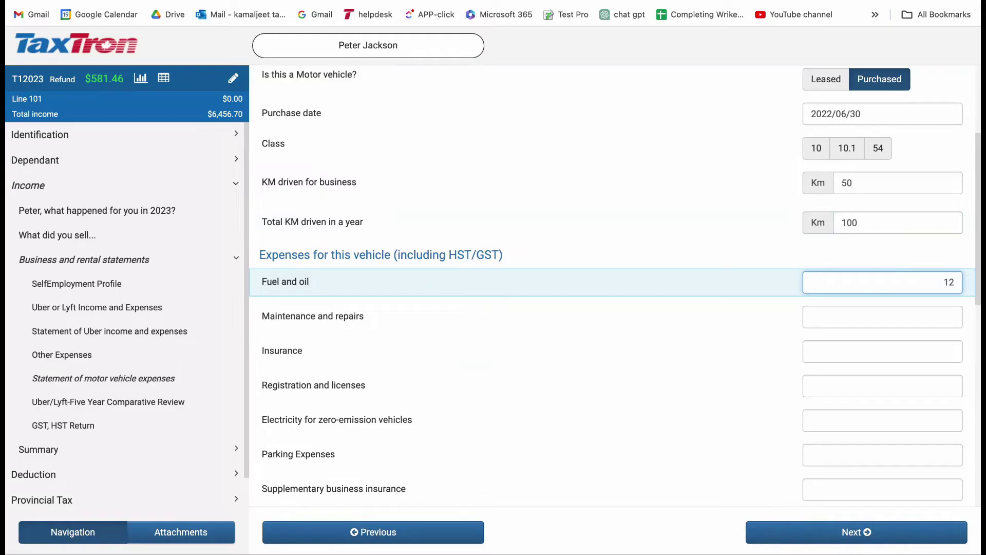
pyautogui.write('1256')
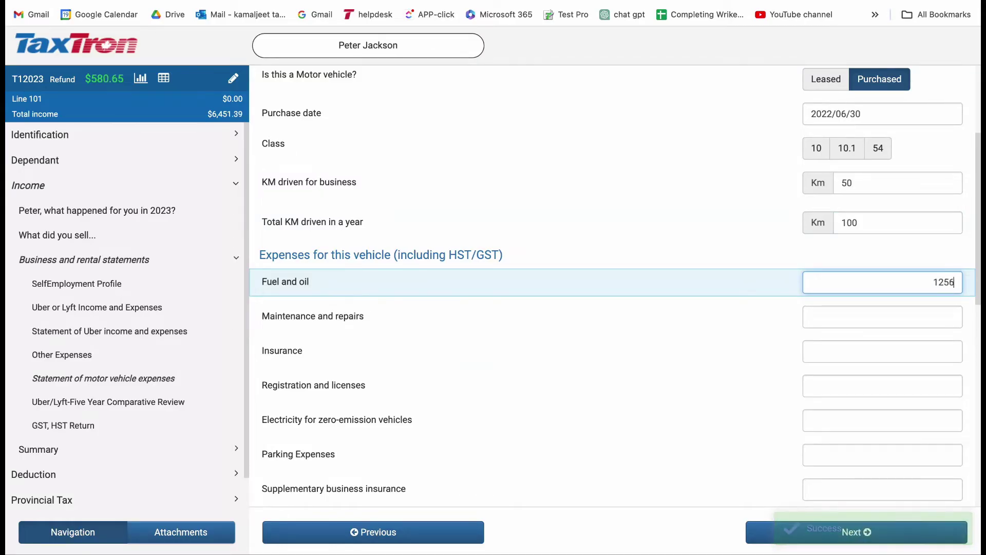
pyautogui.write('.63')
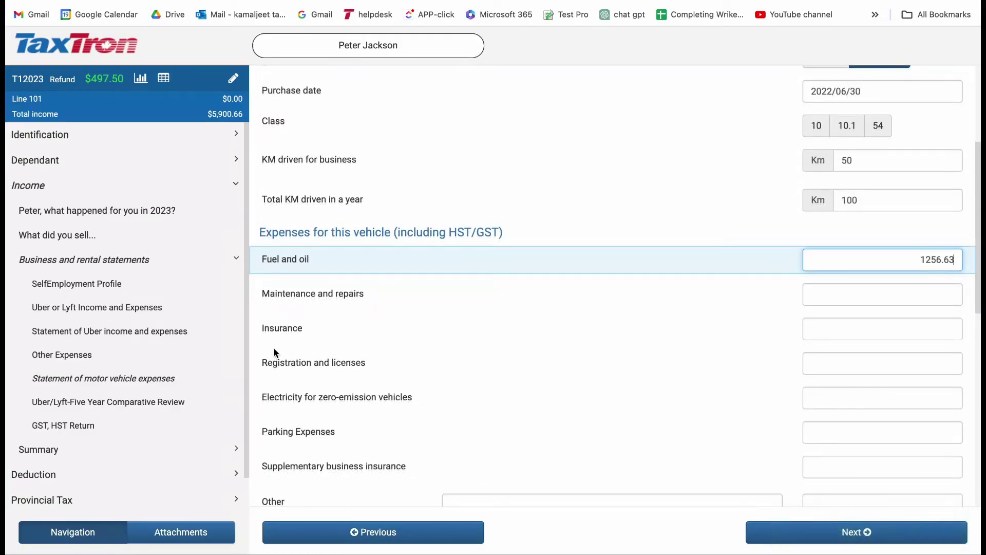
pyautogui.click(819, 318)
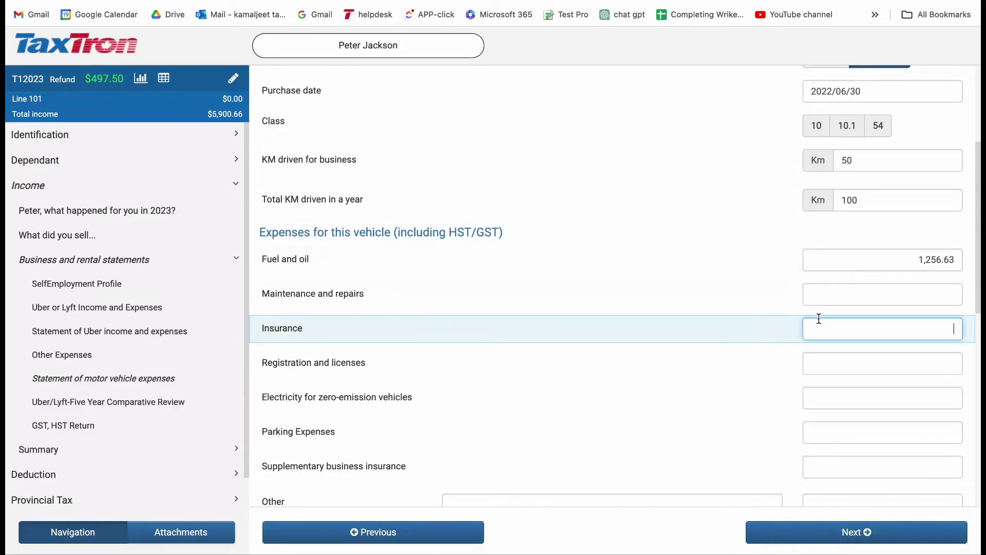
pyautogui.write('4138')
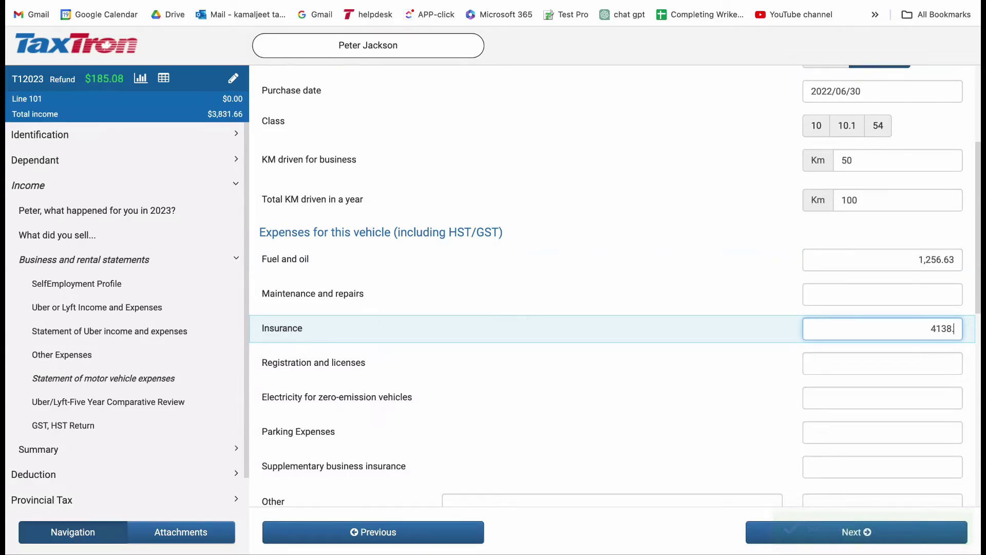
pyautogui.write('.78')
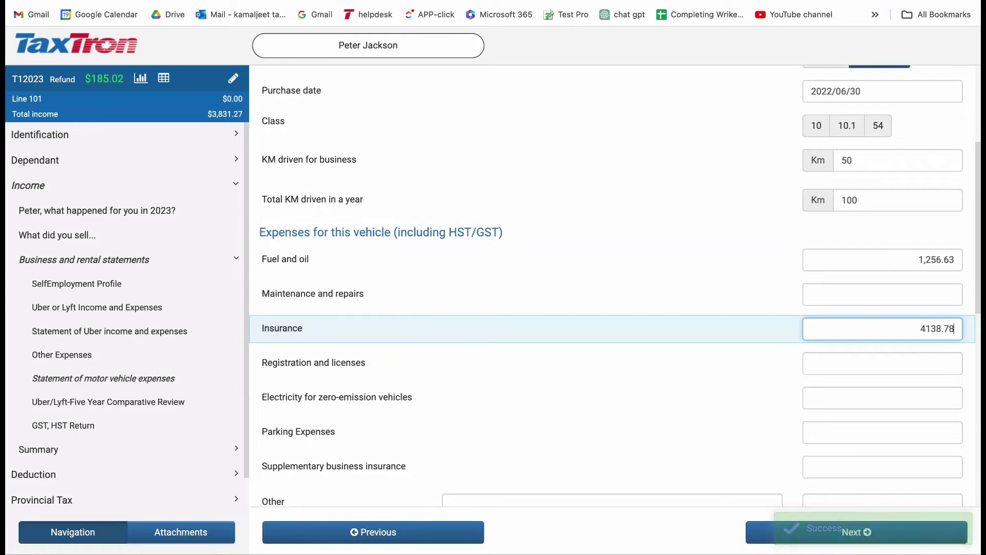
pyautogui.click(855, 531)
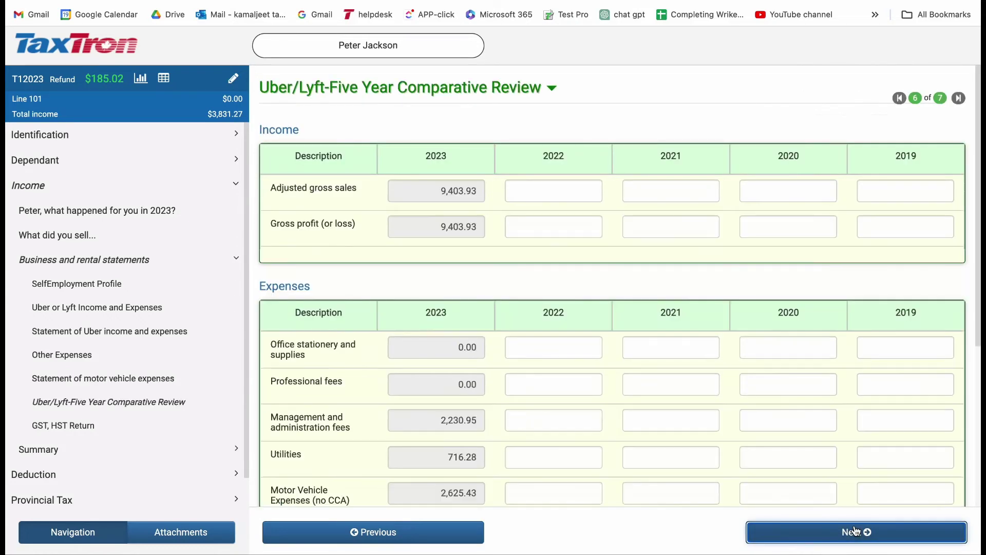
# Step: Review the Sales Tax Breakdown (taxable sales 9,403.93, tax owing 737.47) and expand Review and File
pyautogui.click(848, 534)
pyautogui.click(848, 534)
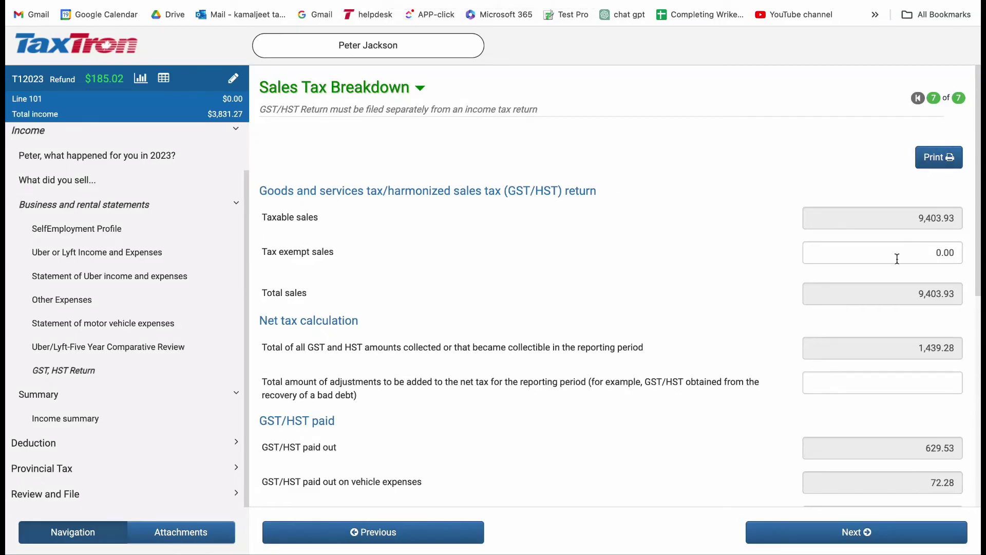
pyautogui.scroll(-2, 897, 259)
pyautogui.scroll(-5, 897, 259)
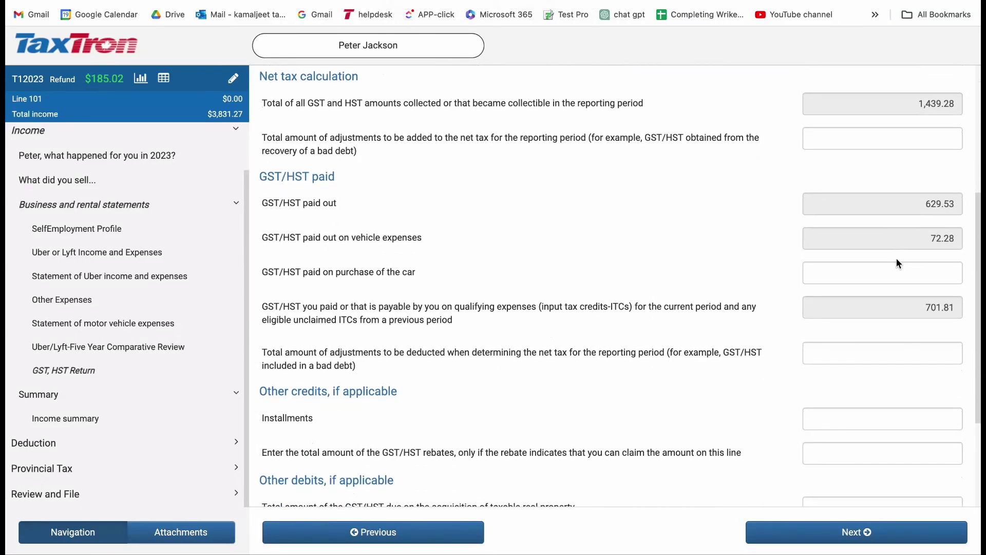
pyautogui.scroll(-1, 897, 262)
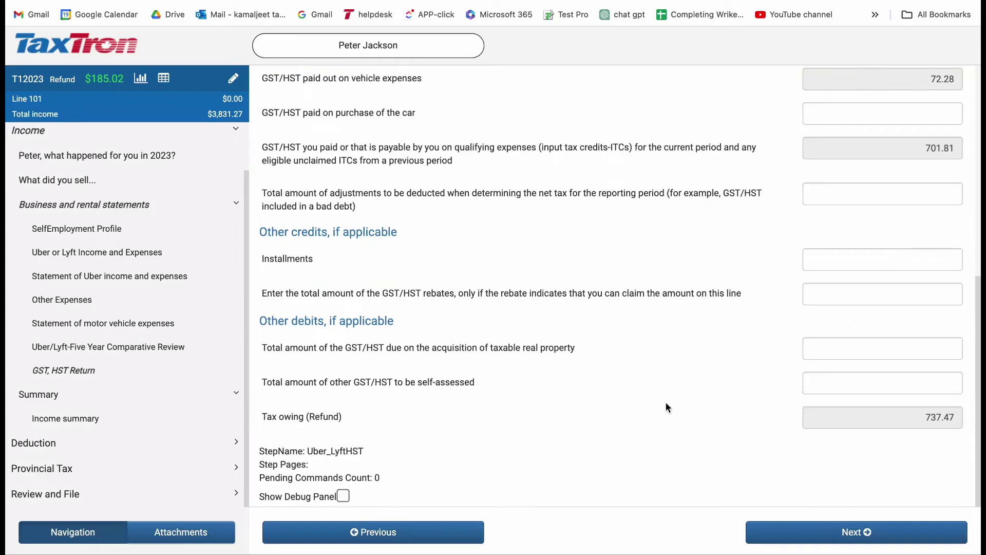
pyautogui.scroll(8, 776, 414)
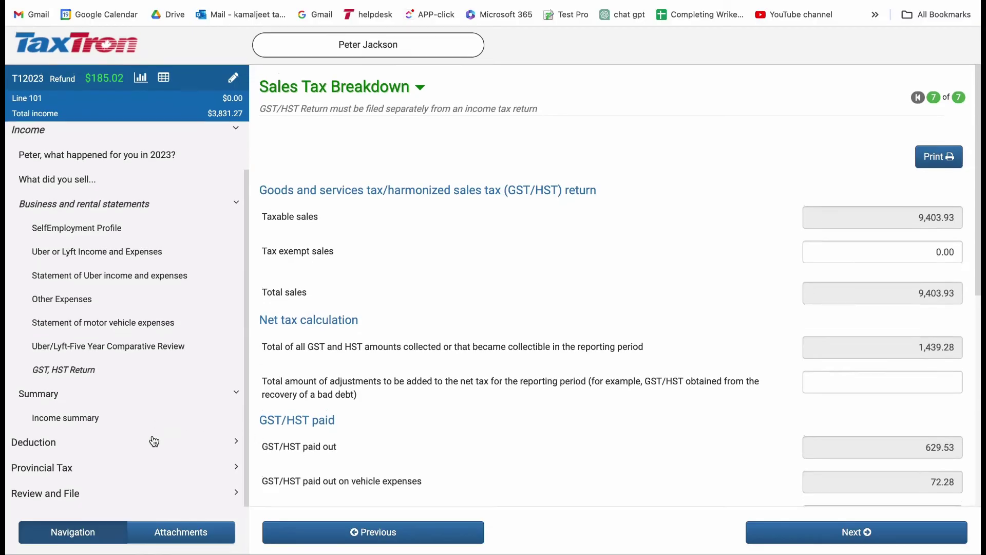
pyautogui.click(138, 496)
pyautogui.scroll(-3, 139, 496)
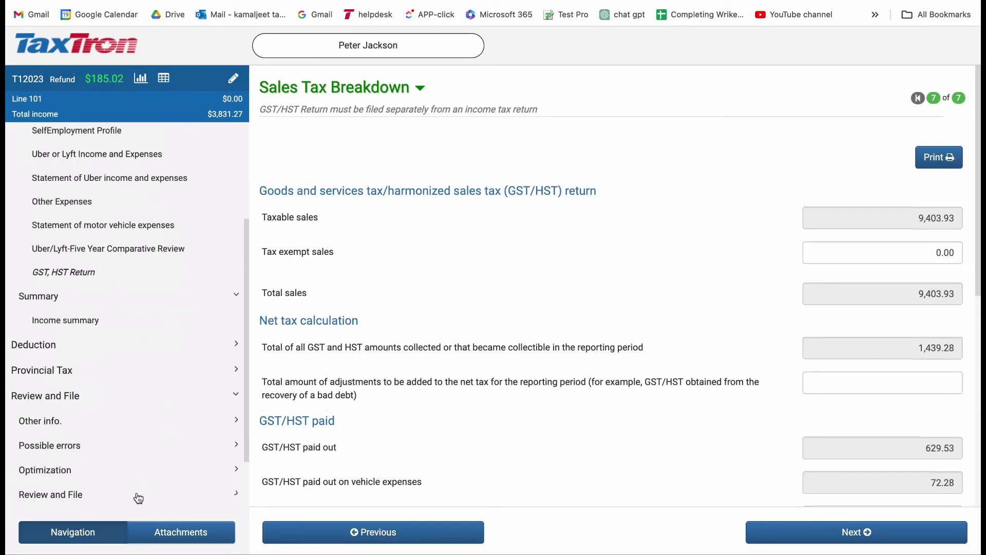
# Step: Generate the Record Keeping PDF copy from the print and file page's Your Records options
pyautogui.click(138, 495)
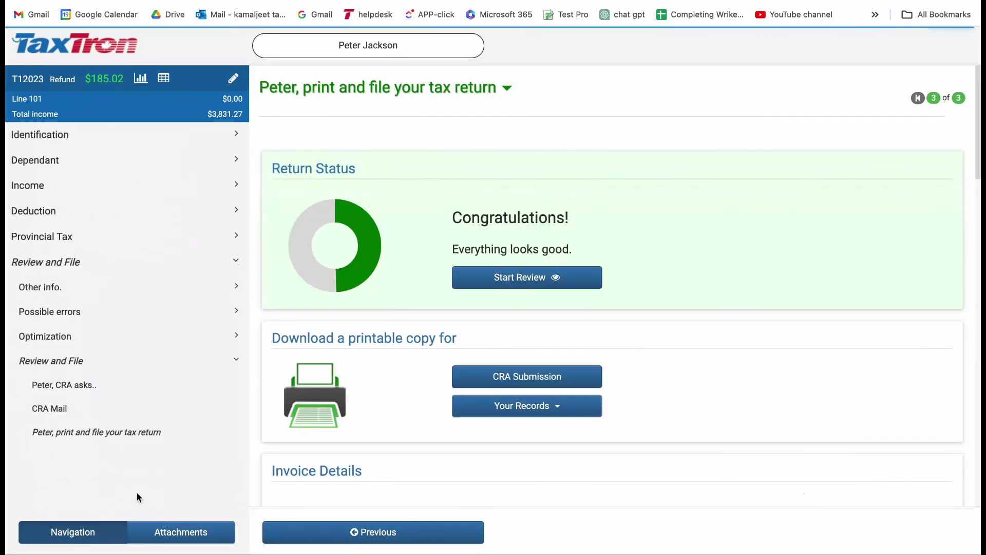
pyautogui.scroll(-2, 410, 401)
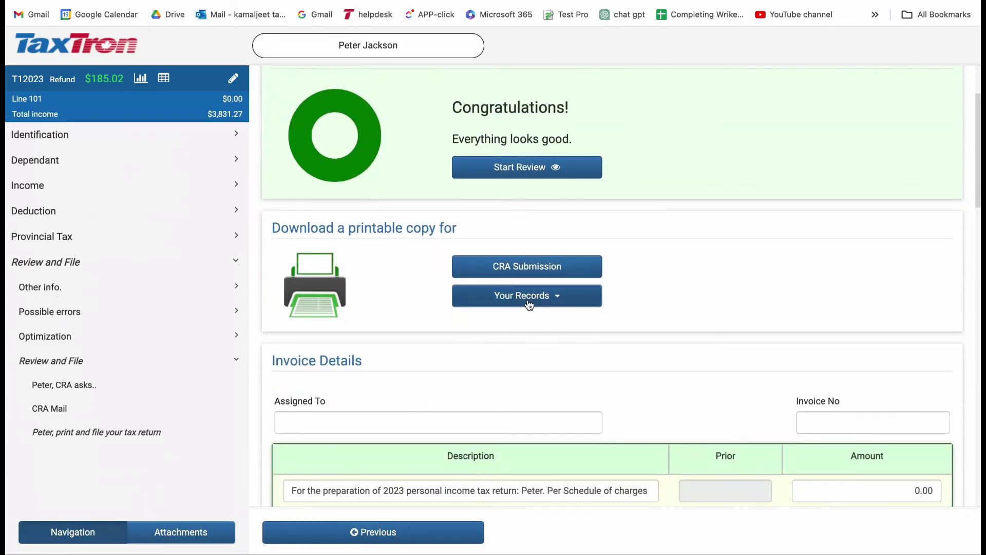
pyautogui.click(516, 303)
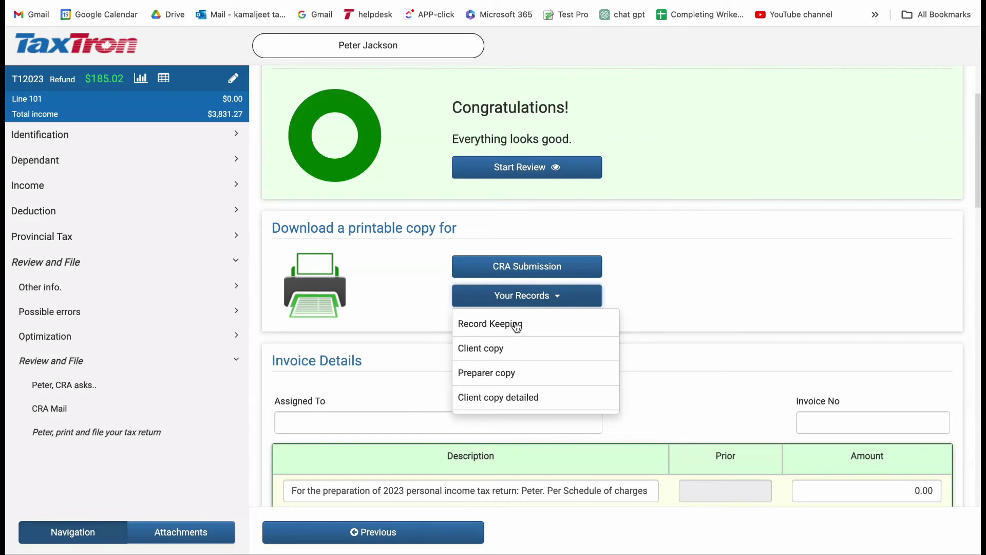
pyautogui.click(505, 327)
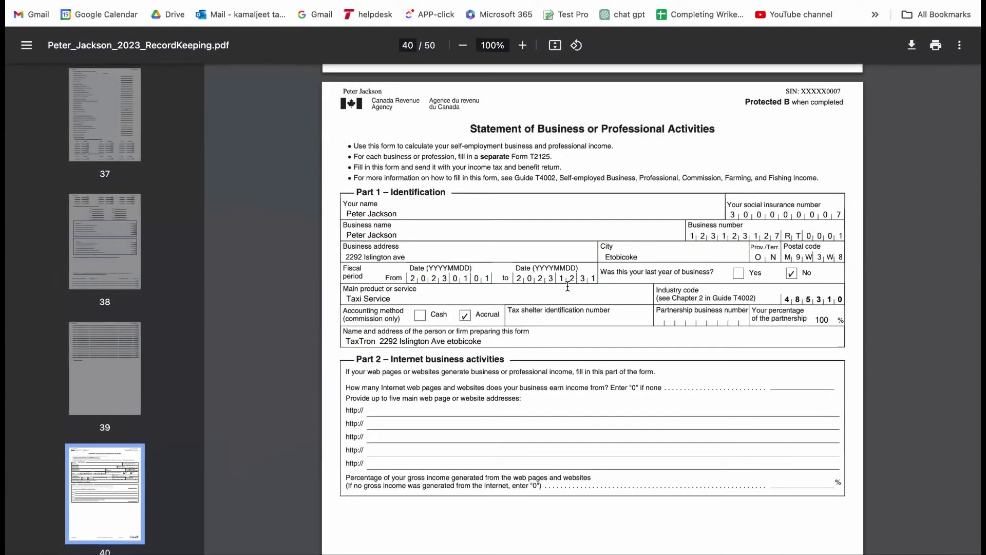
# Step: Scroll the RecordKeeping PDF from page 40 past Chart A vehicle expenses to the GST/HST return showing 737.47 net tax
pyautogui.scroll(-15, 568, 285)
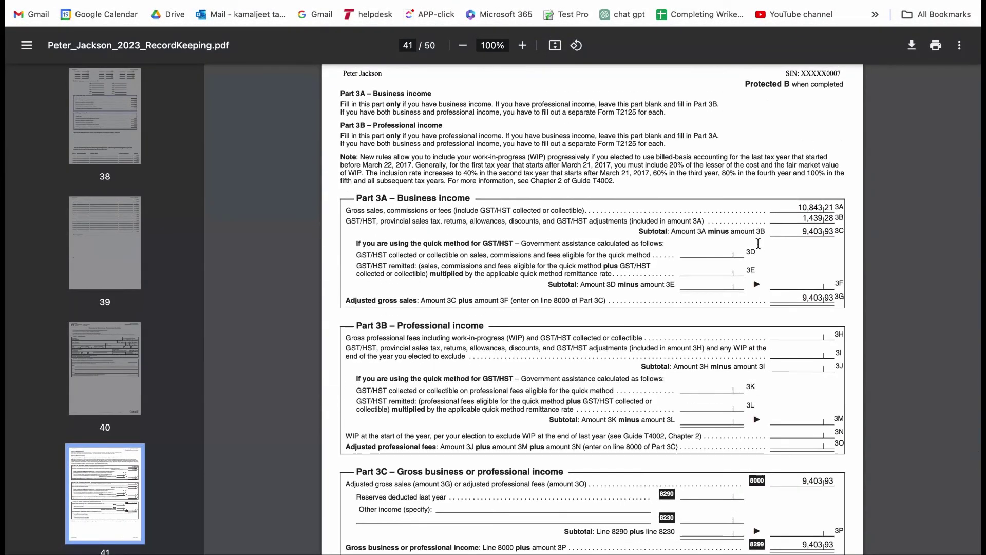
pyautogui.scroll(-20, 797, 323)
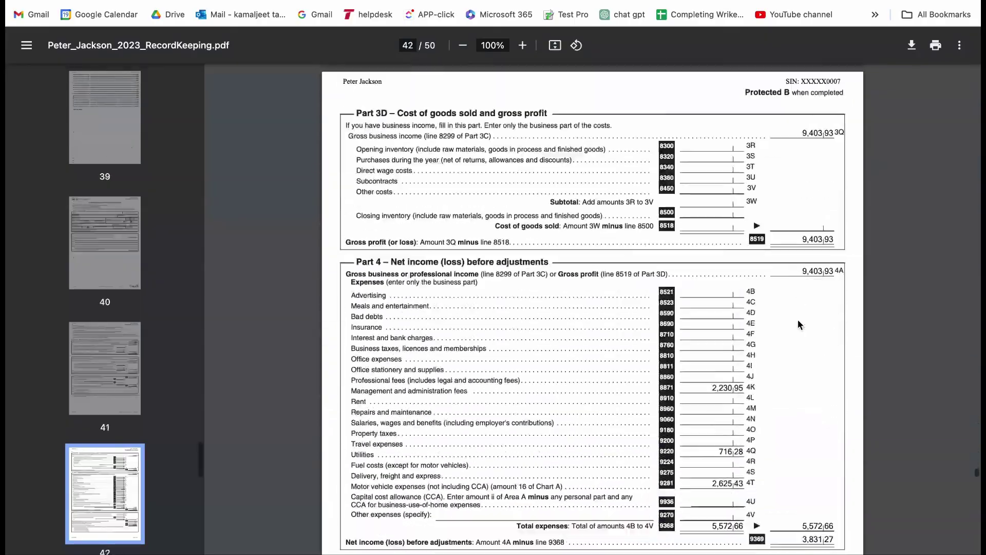
pyautogui.scroll(-20, 797, 322)
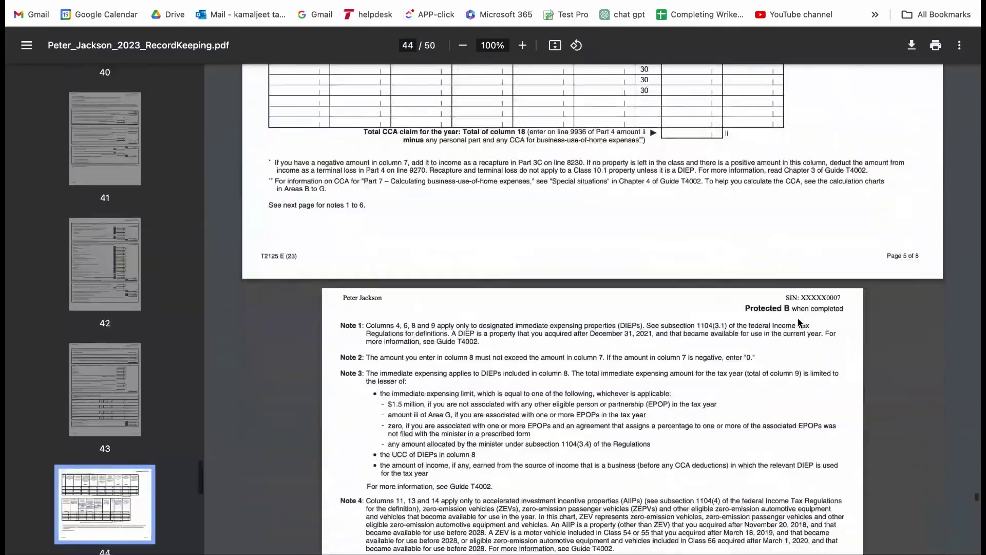
pyautogui.scroll(-20, 797, 323)
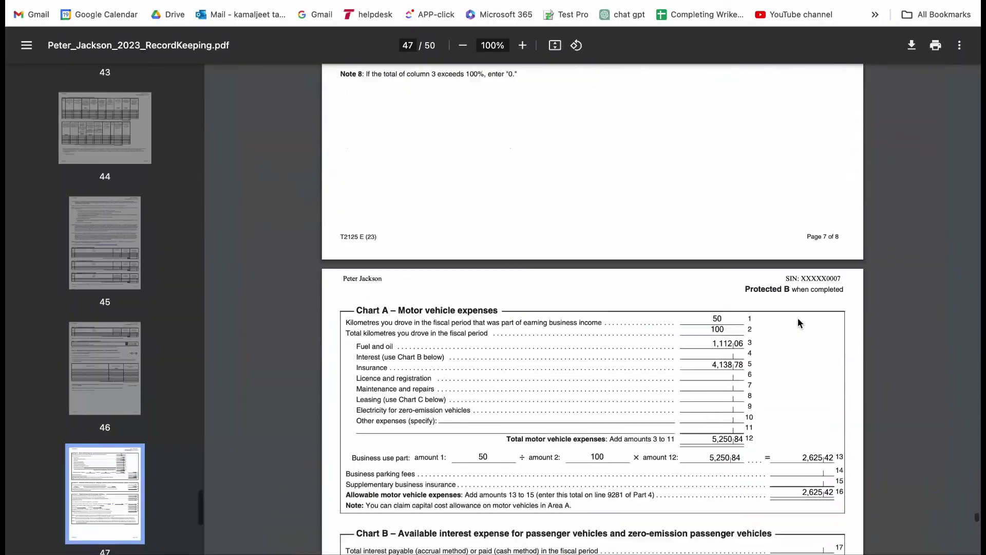
pyautogui.scroll(-20, 799, 322)
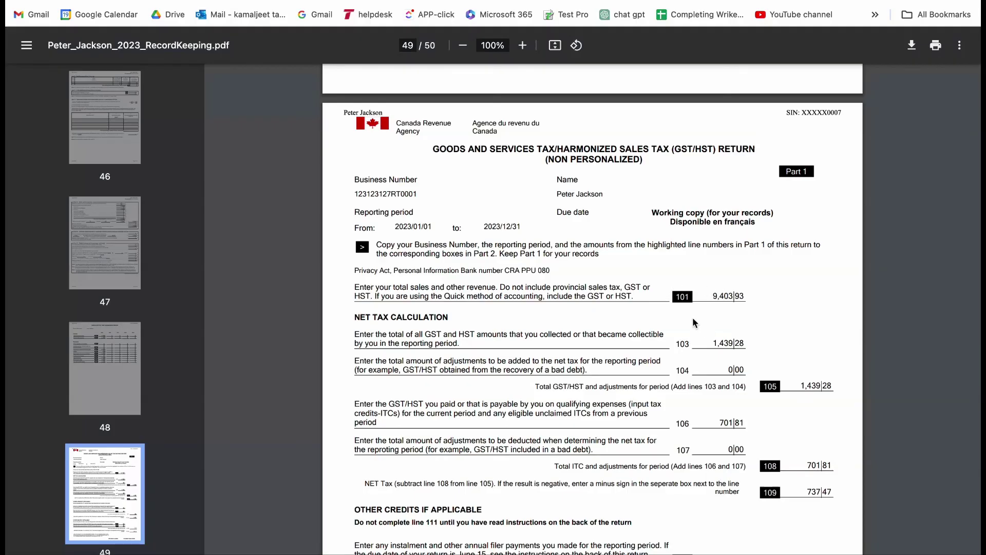
pyautogui.scroll(-3, 692, 321)
pyautogui.scroll(-10, 693, 323)
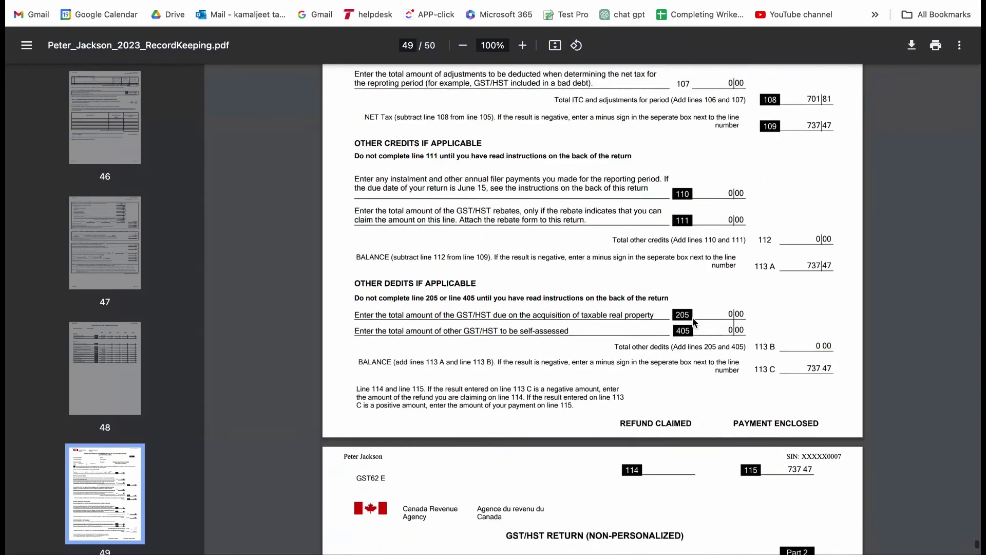
pyautogui.scroll(-5, 693, 322)
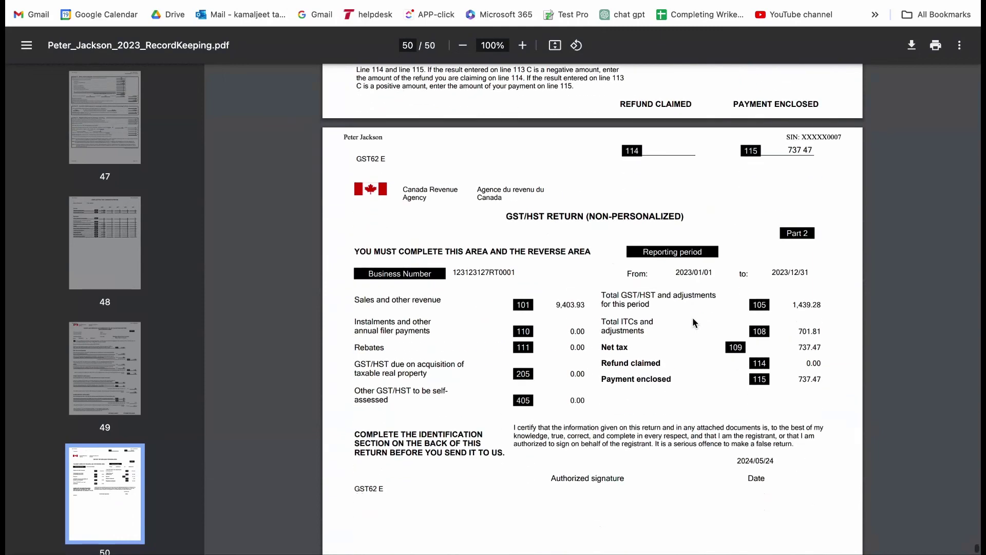
pyautogui.scroll(-2, 693, 322)
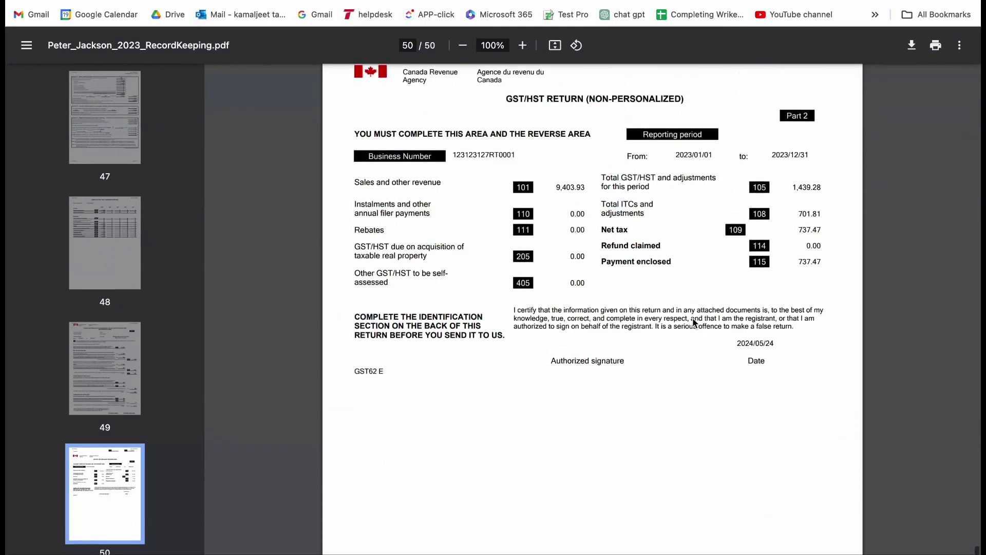